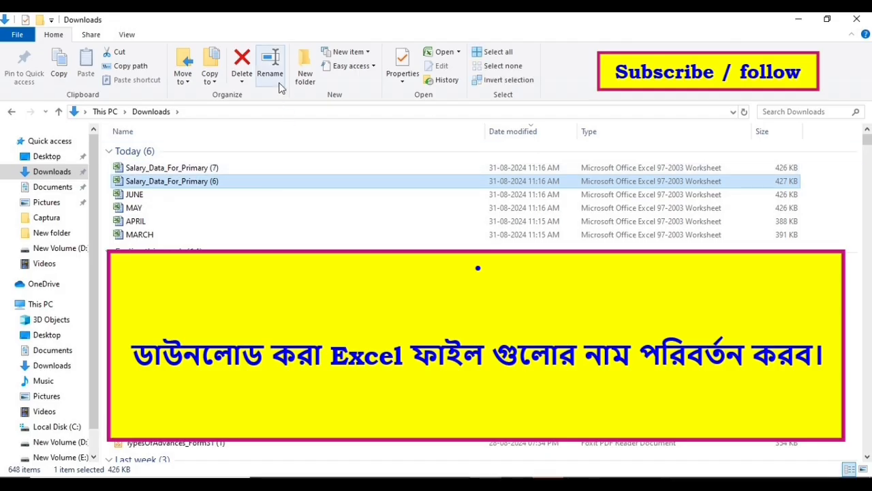
- Rename the file Salary_Data_For_Primary (6) as JULY and Salary_Data_For_Primary (7) as AUGUST in the Downloads folder
left_click(273, 67)
type("JULY")
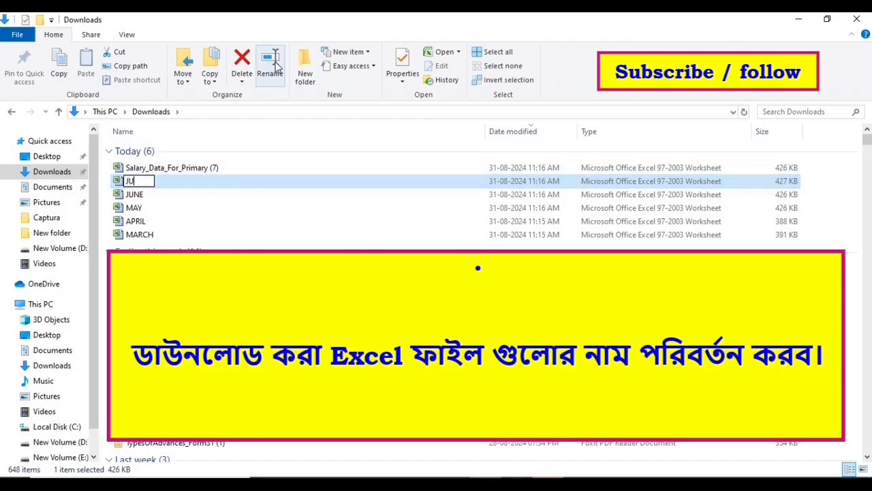
left_click(242, 167)
left_click(276, 61)
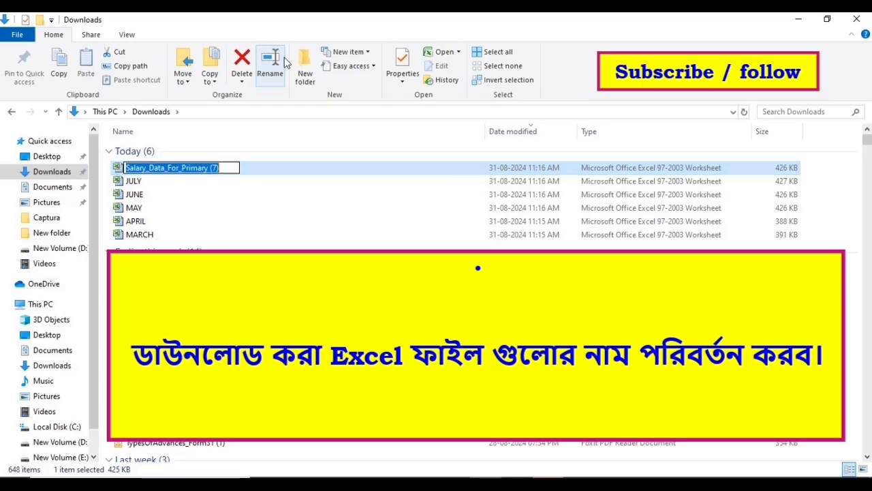
type("AUGUST")
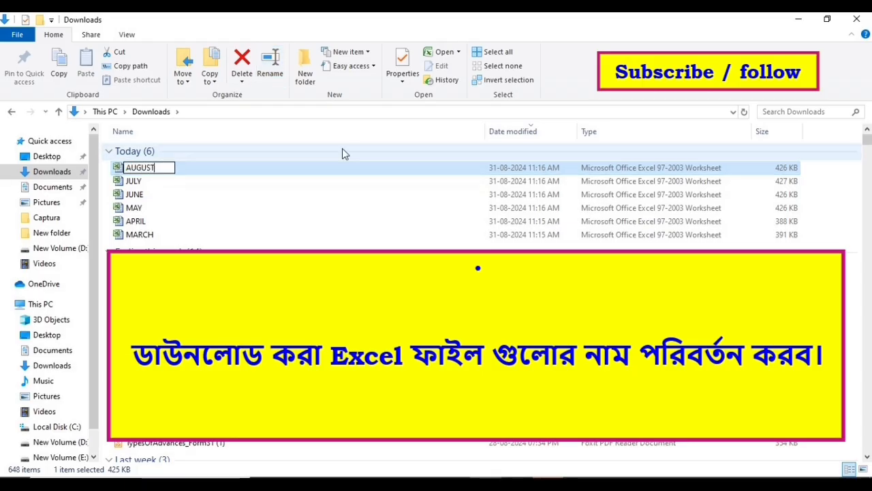
left_click(348, 171)
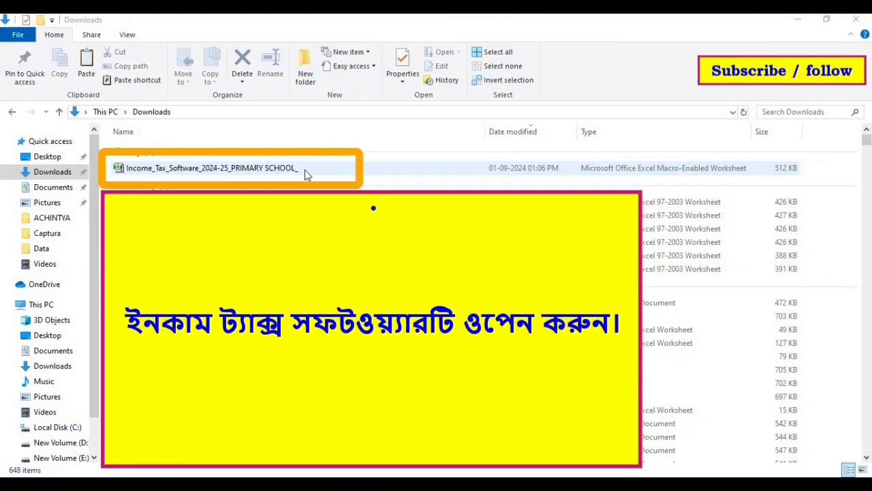
- Open the Income_Tax_Software_2024-25_PRIMARY SCHOOL_ workbook in a maximized Excel window and enable its disabled macro and ActiveX content
double_click(306, 170)
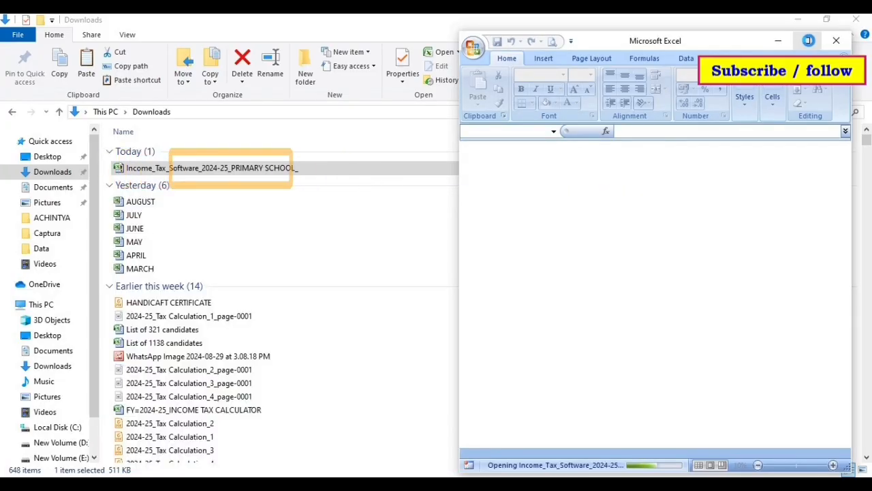
left_click(808, 41)
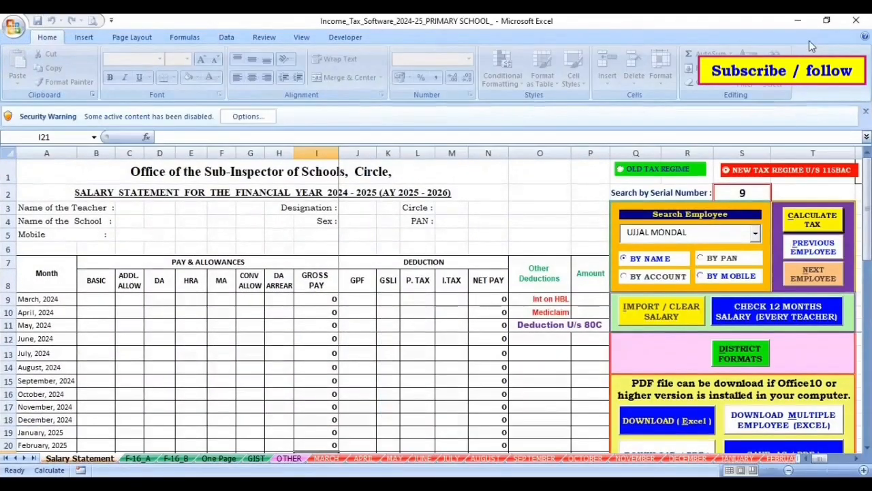
left_click(254, 116)
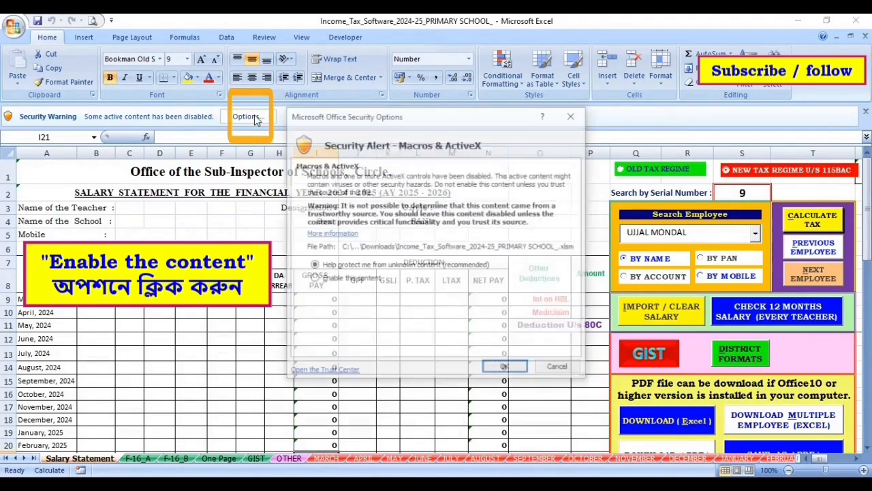
left_click(313, 278)
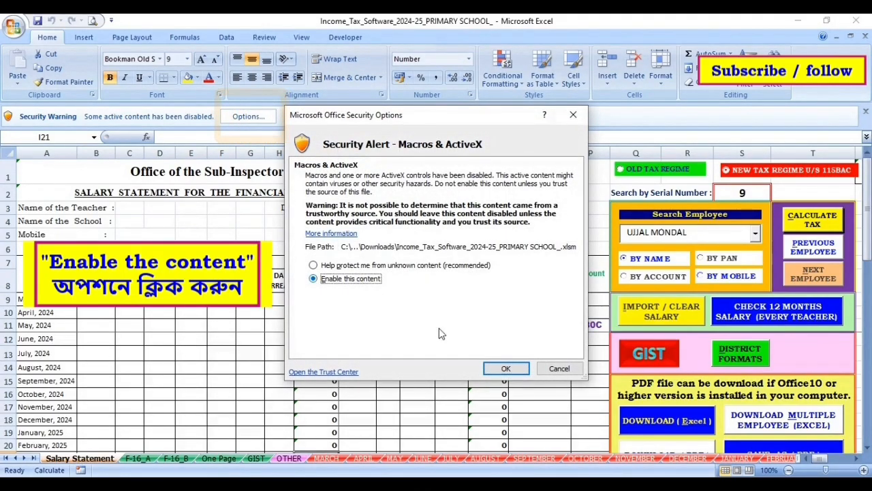
left_click(505, 368)
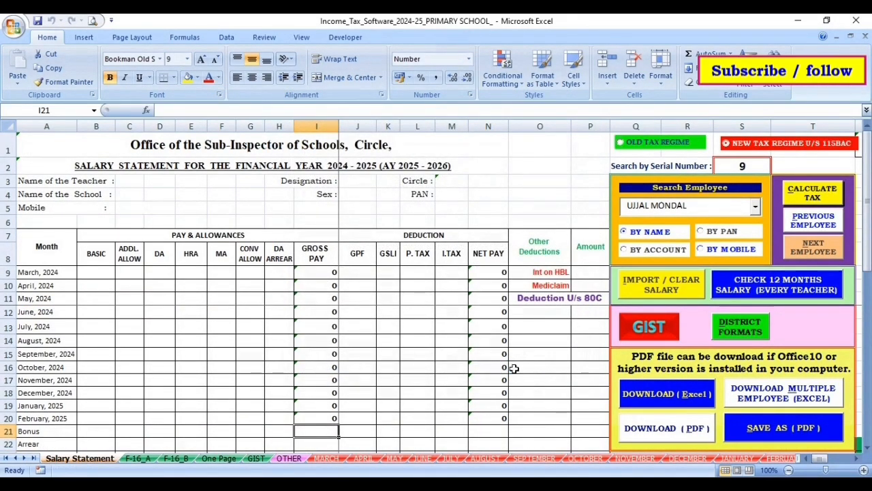
- Examine the monthly sheets from MARCH through DECEMBER for existing salary data, and return to the Salary Statement sheet
left_click(330, 459)
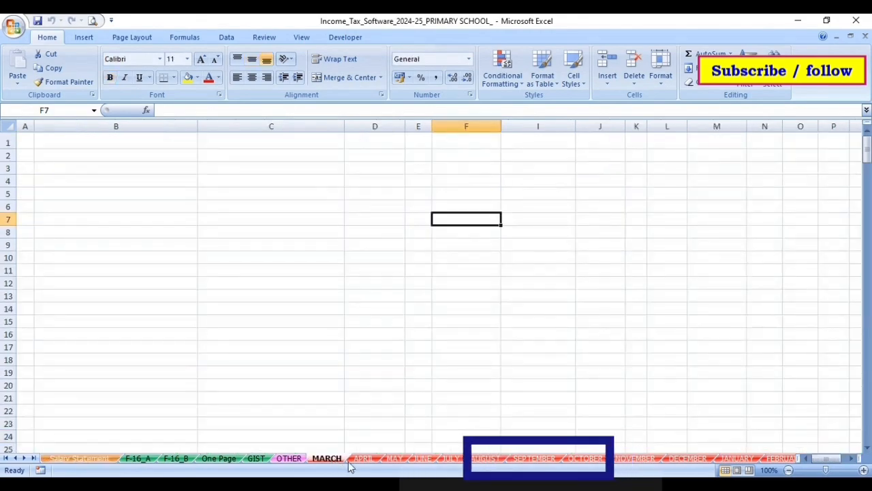
left_click(361, 462)
left_click(394, 458)
left_click(423, 458)
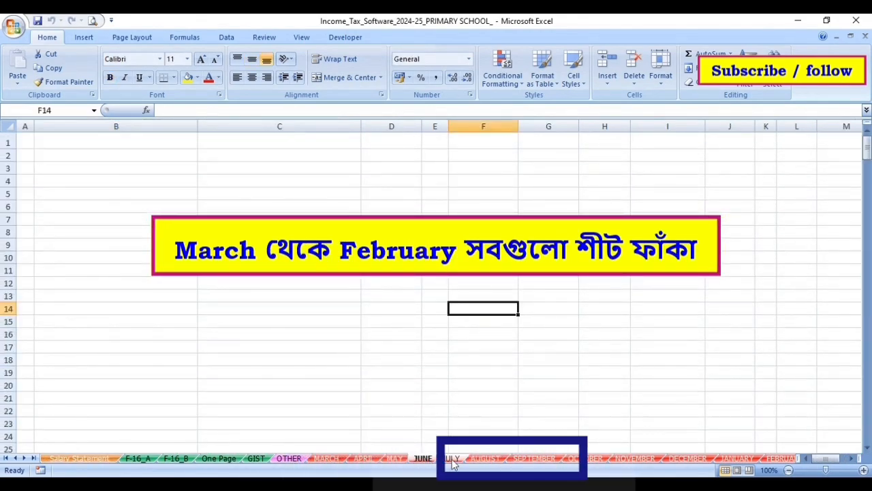
left_click(452, 458)
left_click(483, 459)
left_click(535, 459)
left_click(586, 458)
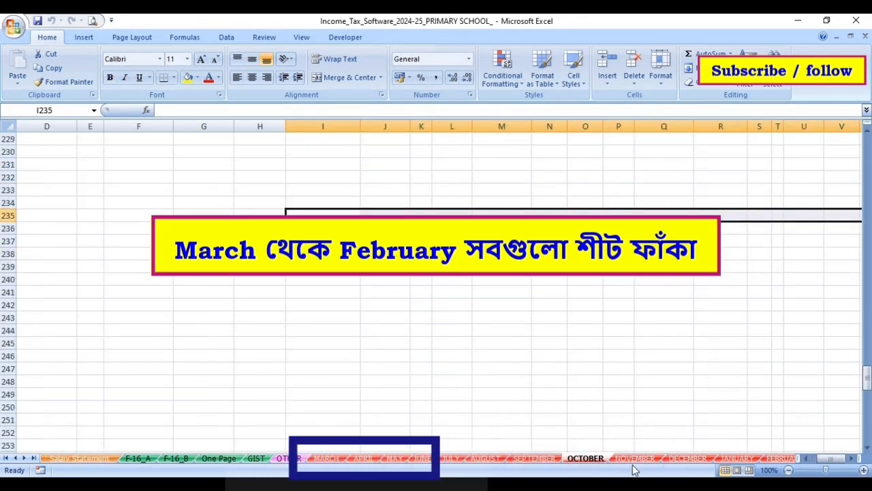
left_click(644, 458)
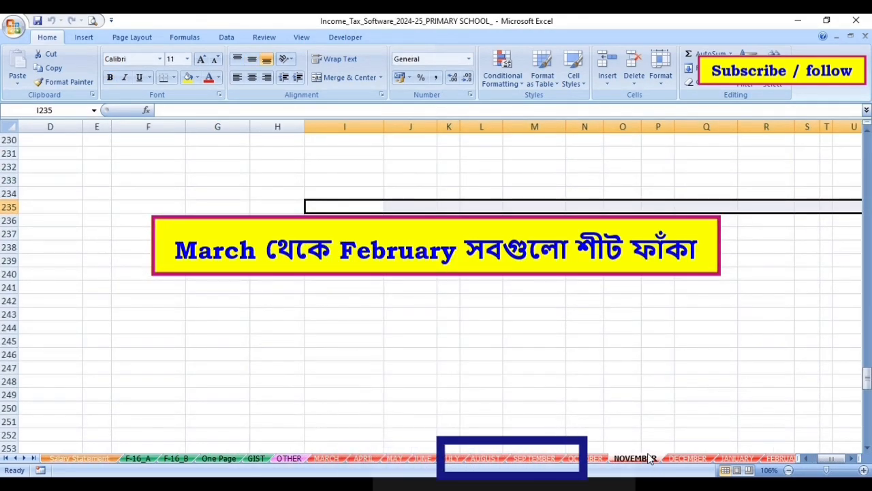
left_click(685, 459)
left_click(77, 460)
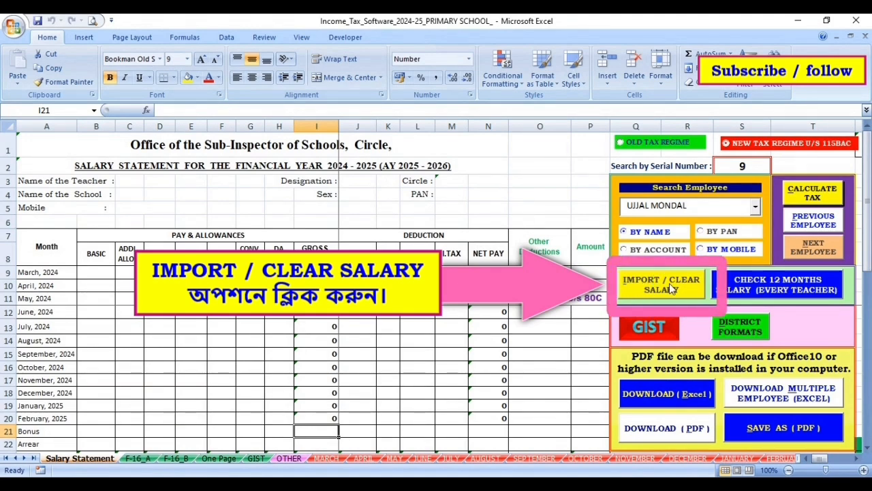
- Import the March salary data into the workbook from the MARCH Excel file in the Downloads folder
left_click(677, 291)
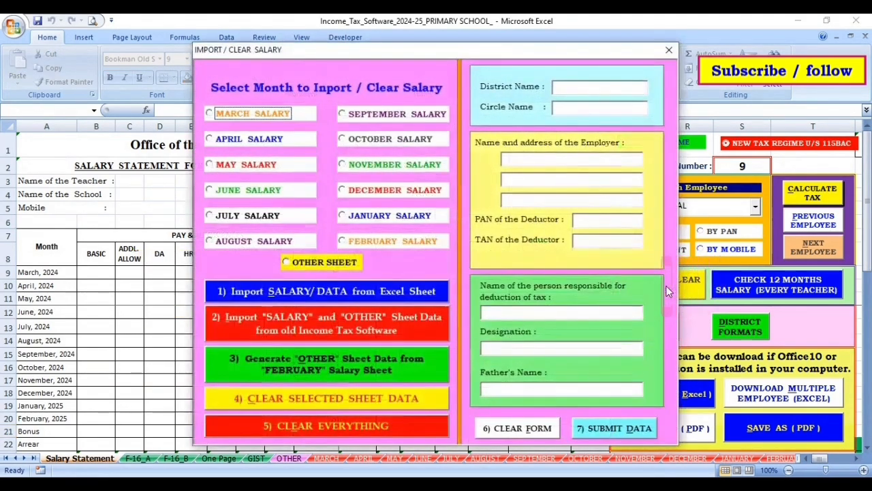
left_click(209, 112)
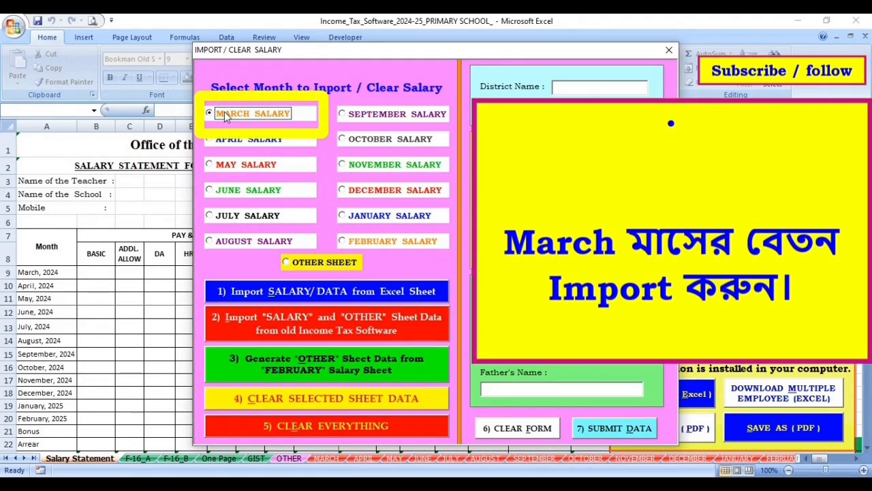
left_click(348, 292)
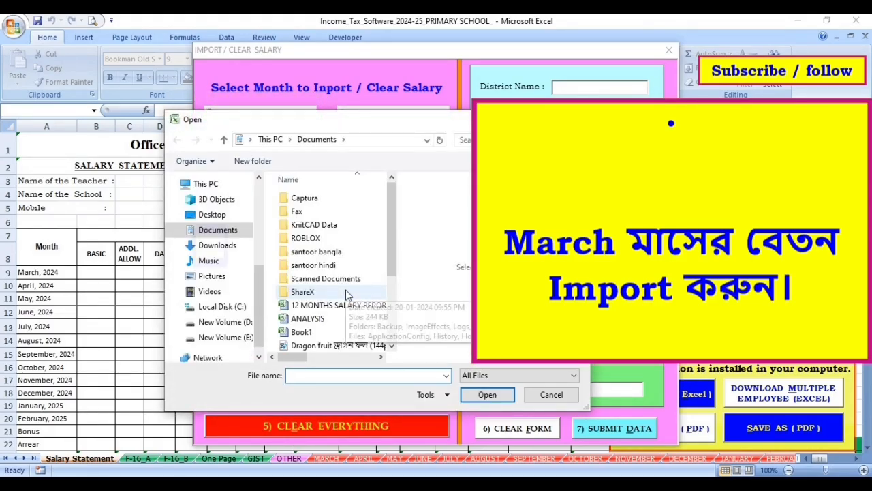
left_click(206, 249)
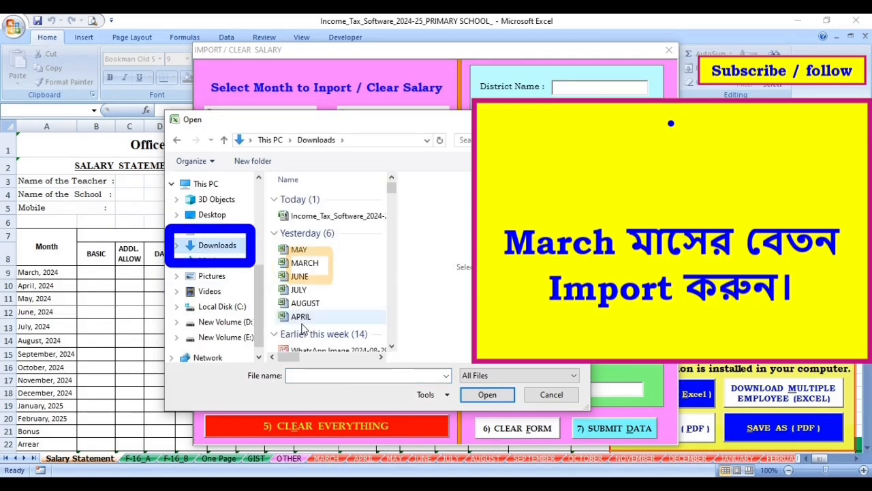
left_click(328, 266)
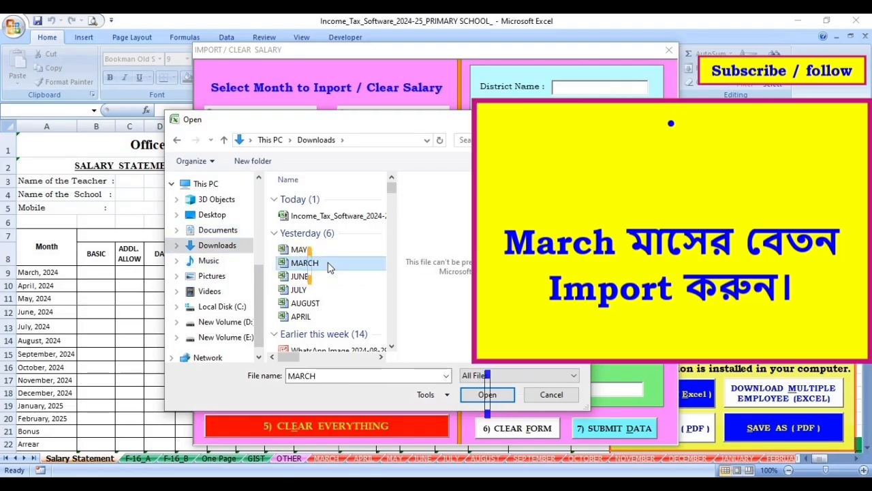
left_click(488, 396)
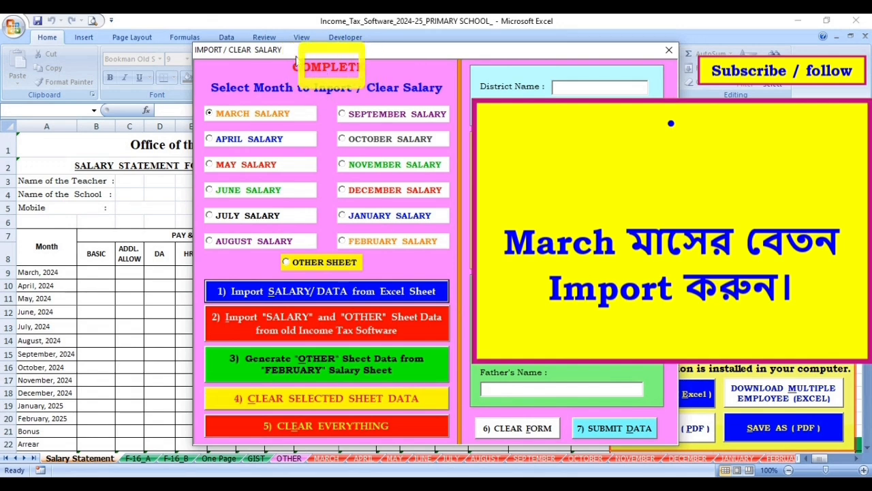
- Import the April salary data from the APRIL Excel file in the Downloads folder
left_click(282, 139)
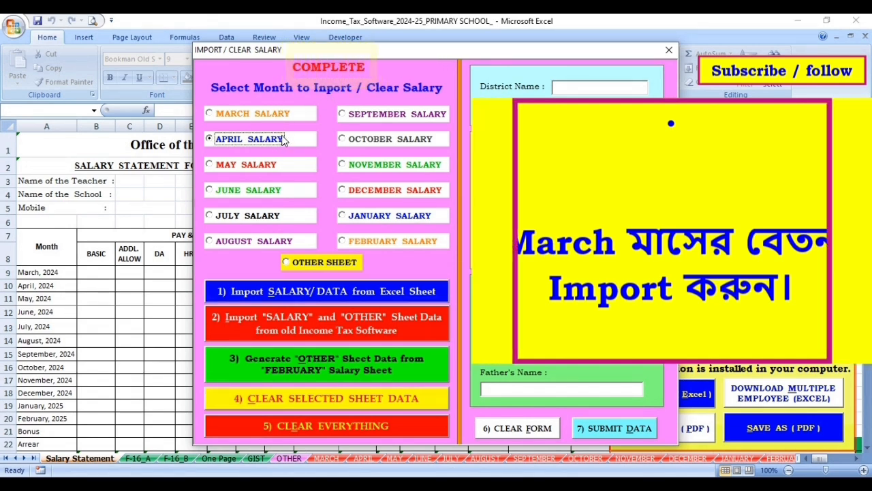
left_click(293, 292)
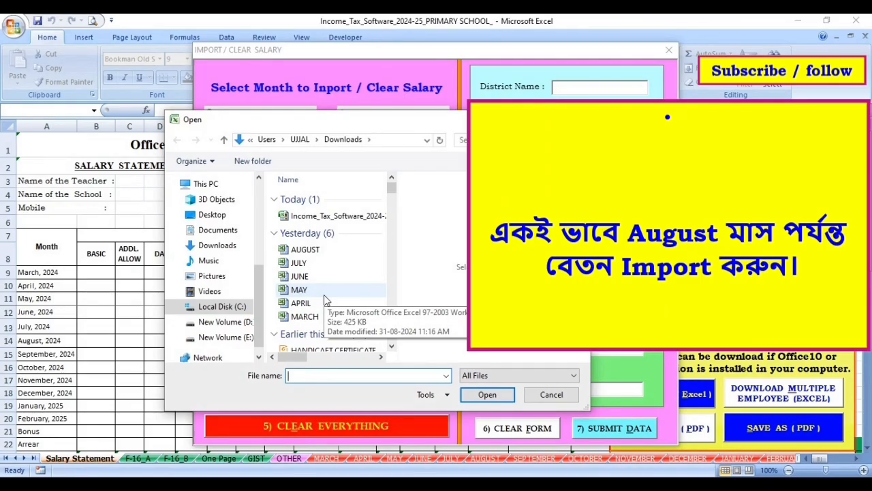
left_click(325, 303)
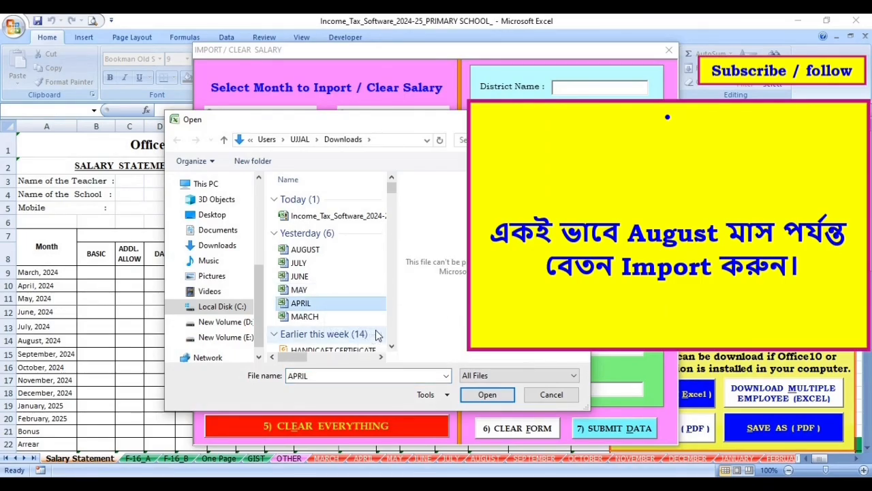
left_click(488, 394)
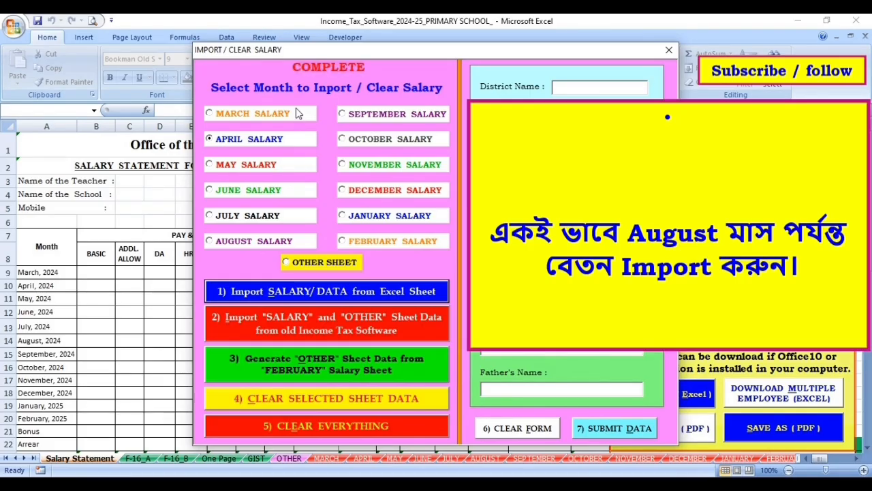
- Import the May salary data from the MAY Excel file in the Downloads folder
left_click(243, 171)
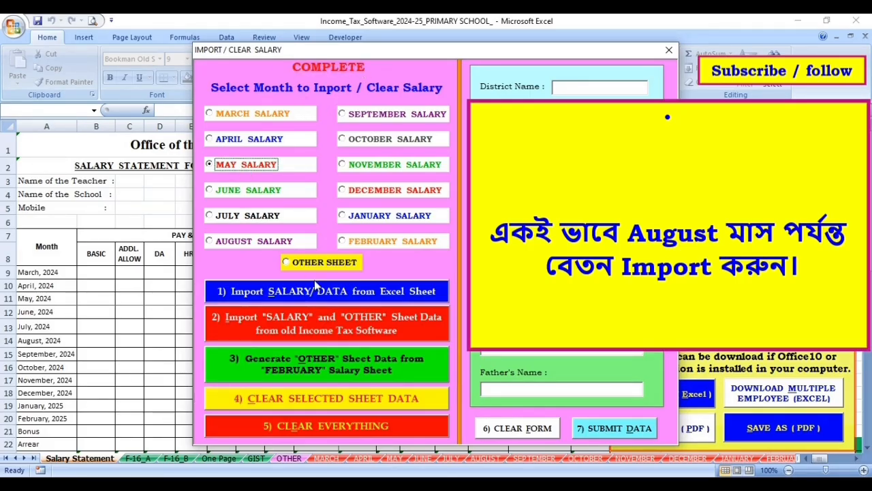
left_click(324, 293)
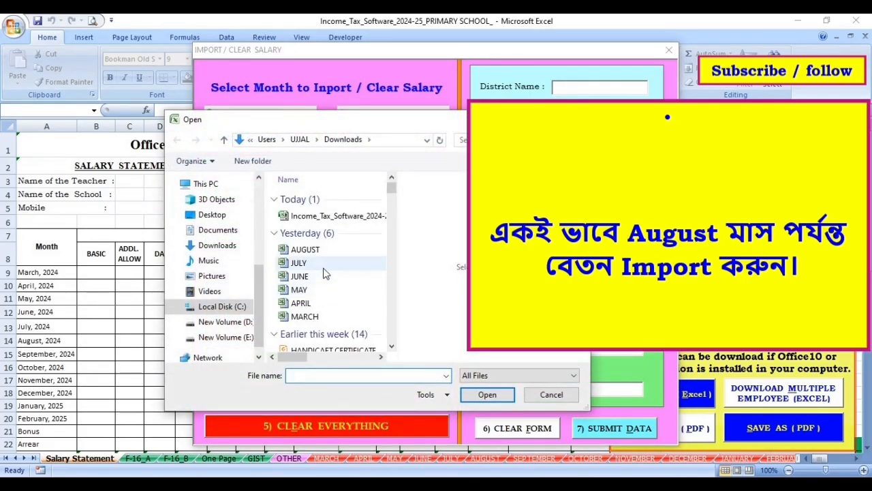
left_click(332, 292)
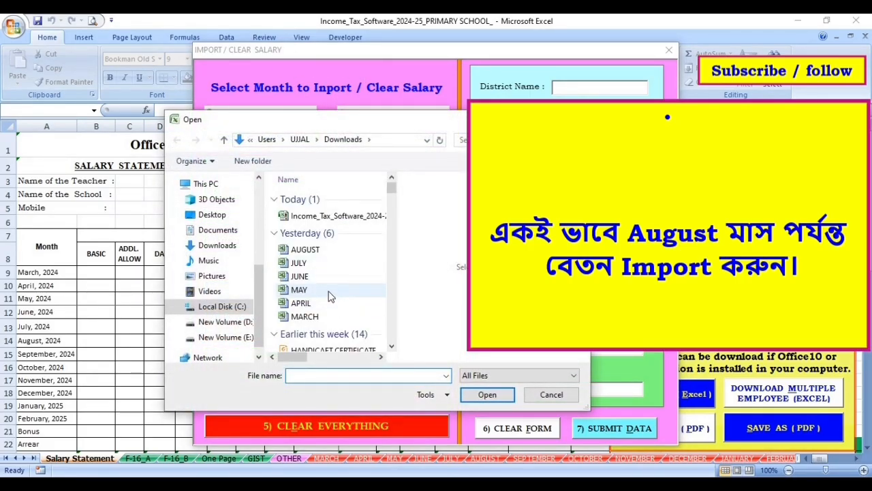
left_click(482, 394)
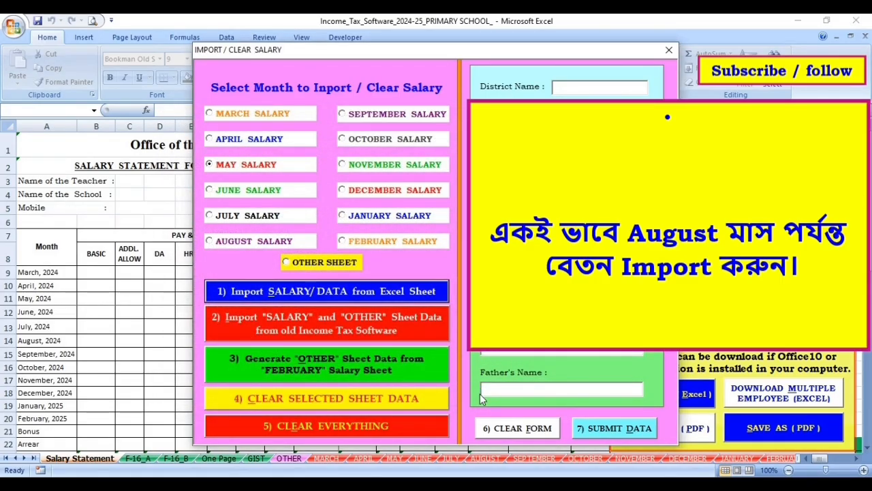
- Import the June salary data from the JUNE Excel file in the Downloads folder
left_click(238, 194)
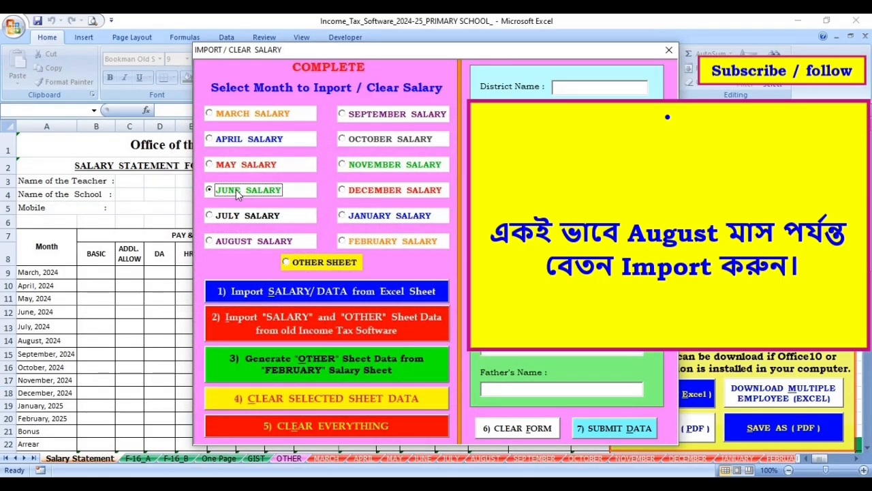
left_click(322, 295)
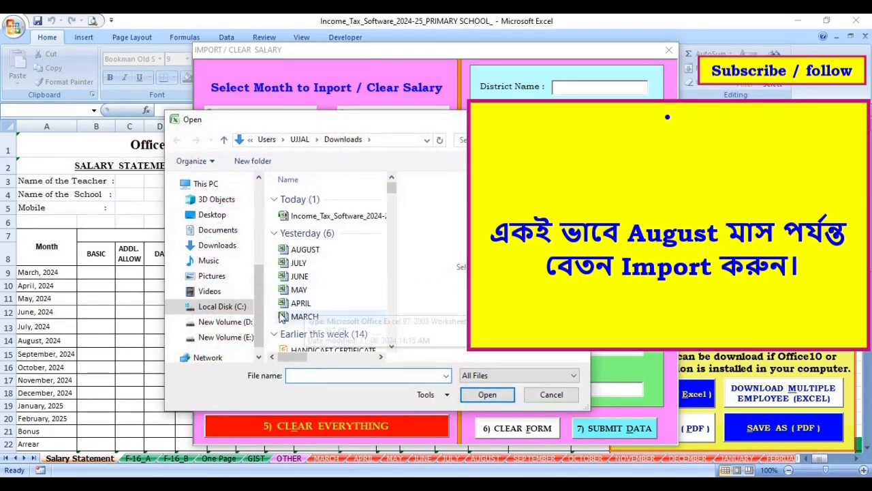
left_click(300, 276)
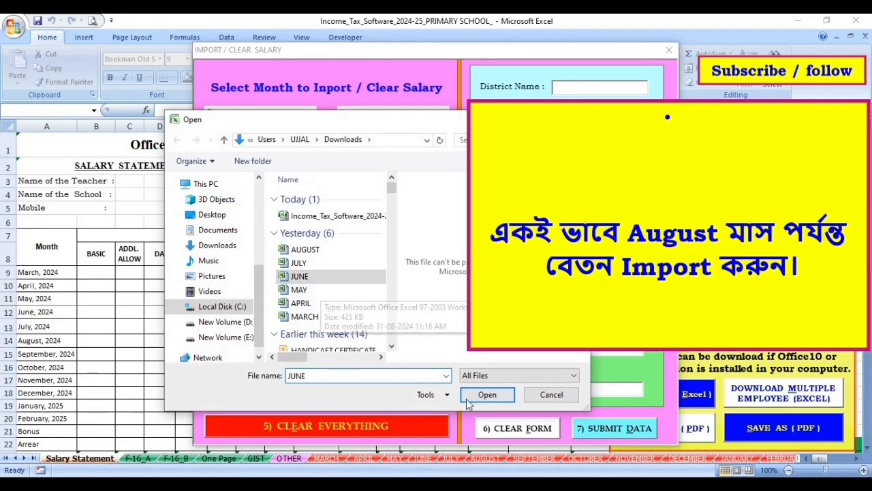
left_click(485, 396)
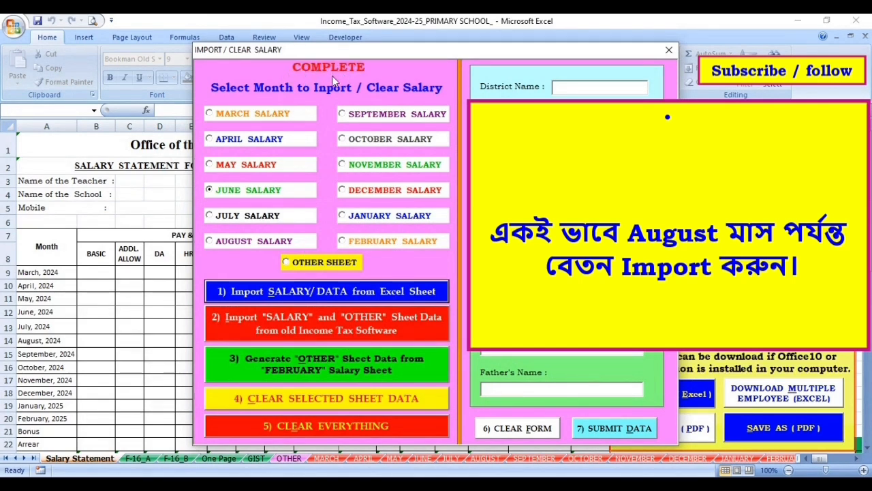
- Import the July salary data from the JULY Excel file in the Downloads folder
left_click(240, 219)
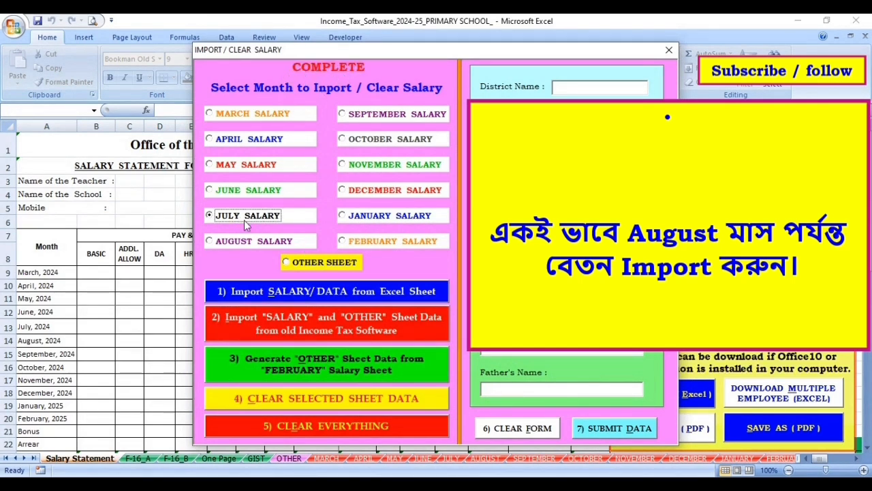
left_click(326, 291)
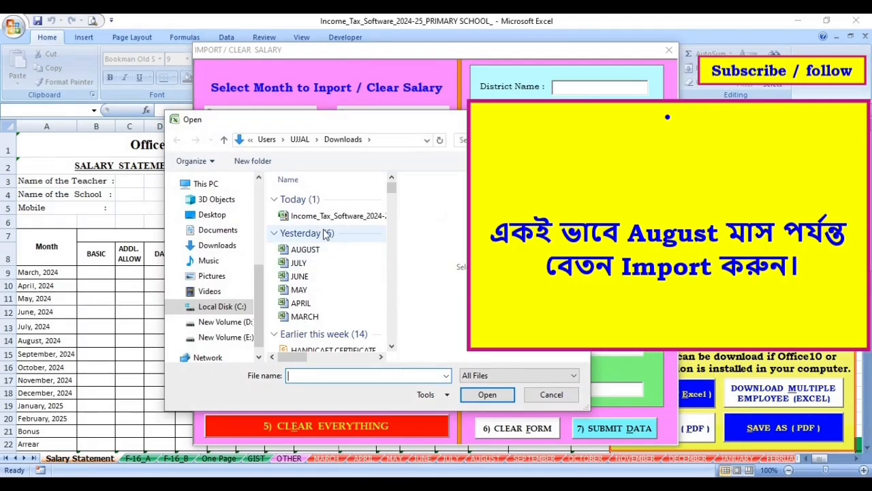
left_click(324, 265)
left_click(487, 397)
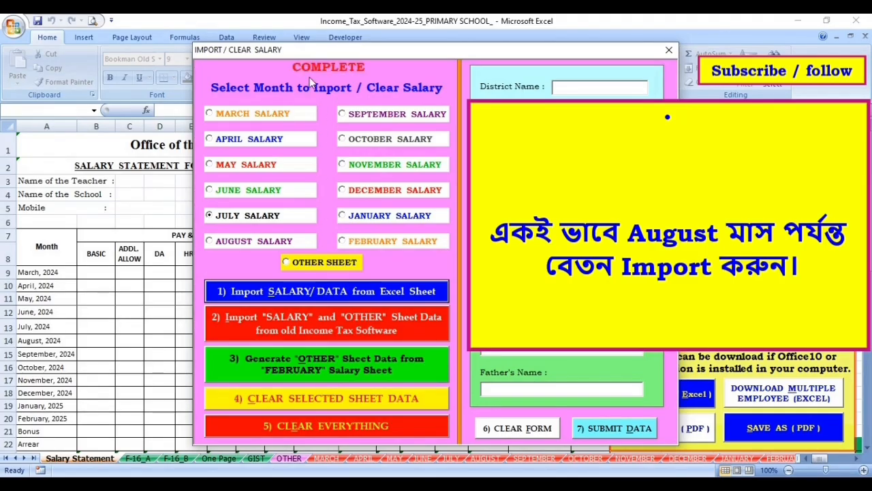
- Import the August salary data from the AUGUST Excel file in the Downloads folder
left_click(251, 245)
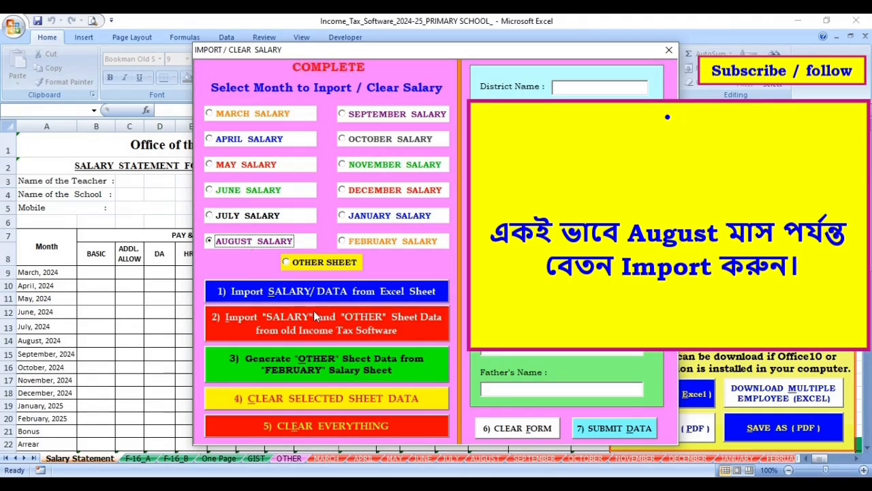
left_click(346, 293)
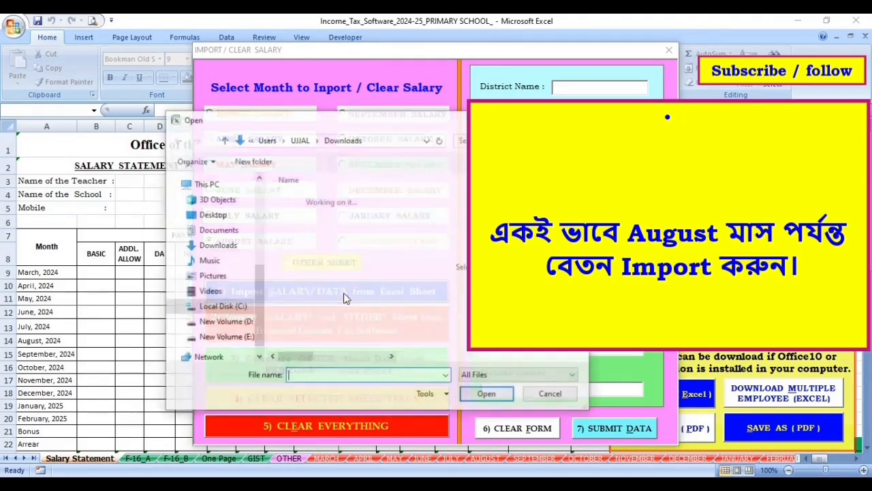
left_click(330, 253)
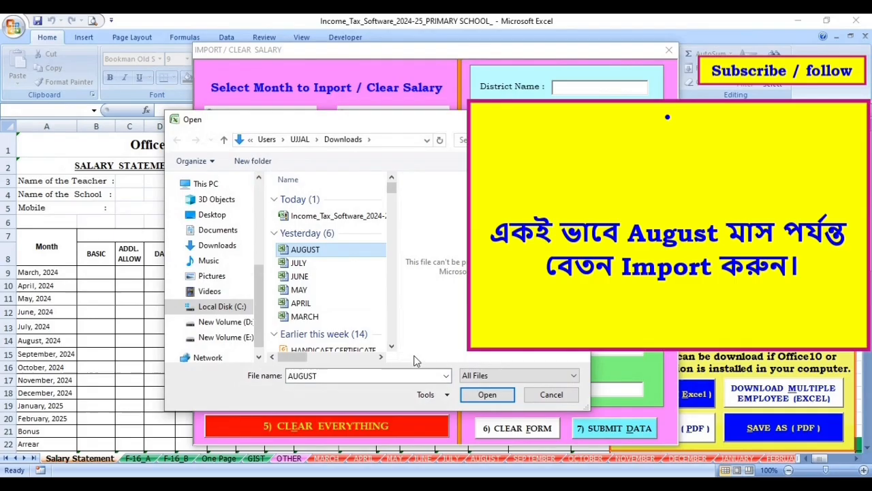
left_click(488, 396)
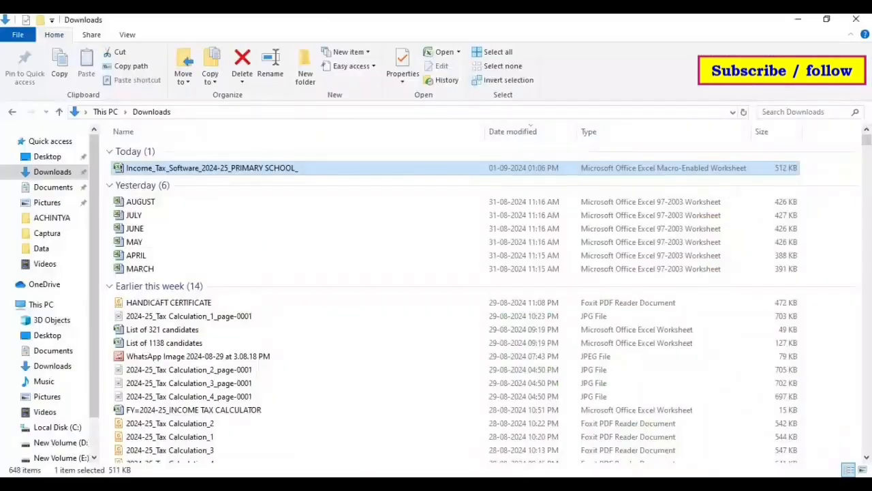
- Open the AUGUST file from the Downloads folder in Excel, closing the salary import form and accepting the file format warning
left_click(152, 205)
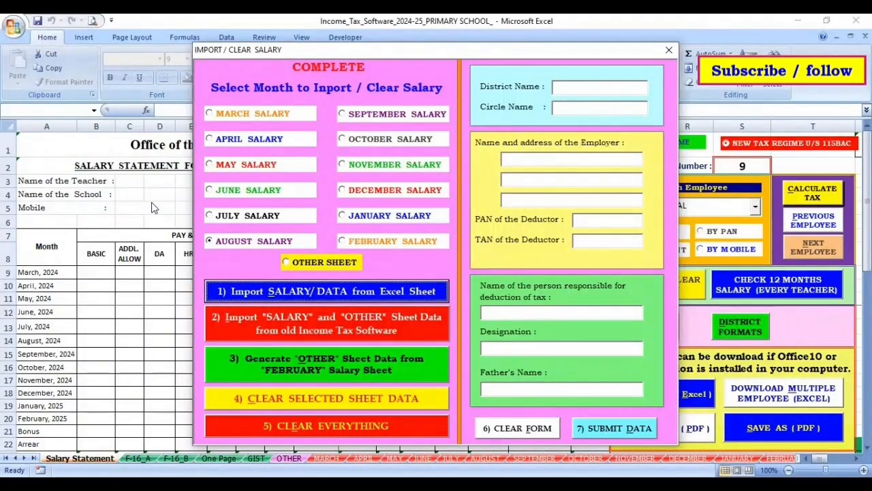
left_click(669, 50)
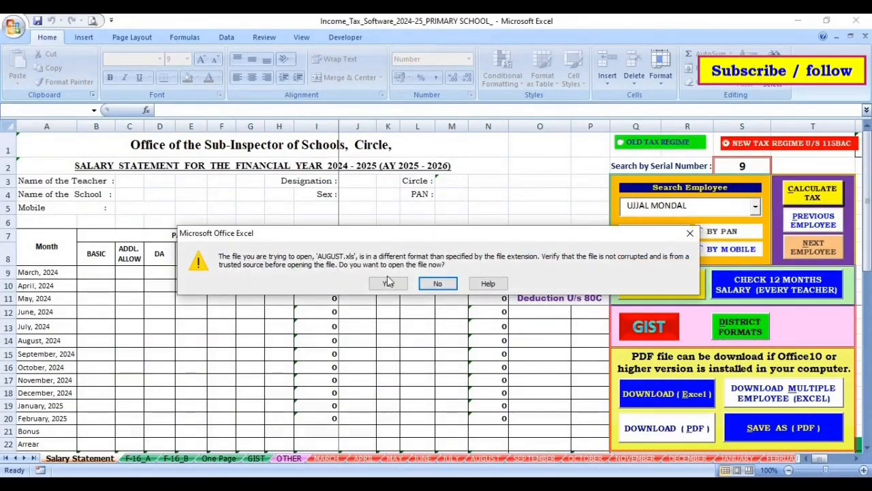
left_click(387, 280)
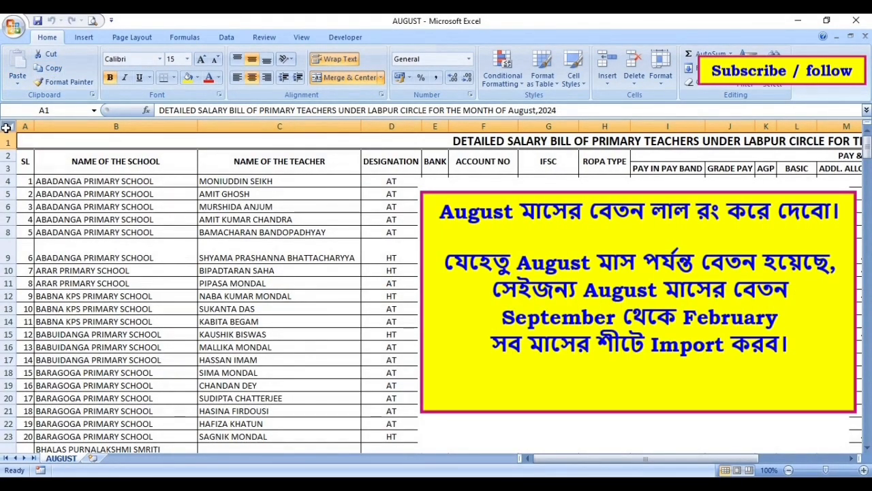
- Change the font color of the entire AUGUST sheet to red
left_click(7, 127)
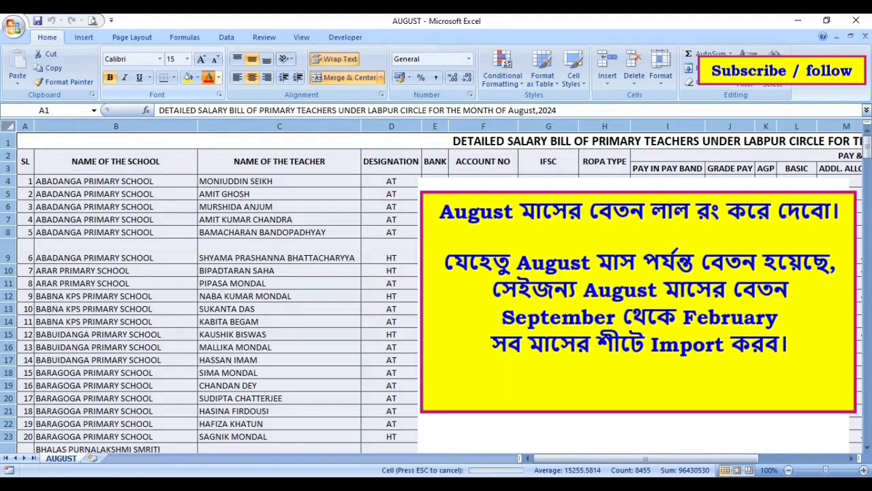
left_click(209, 77)
left_click(278, 323)
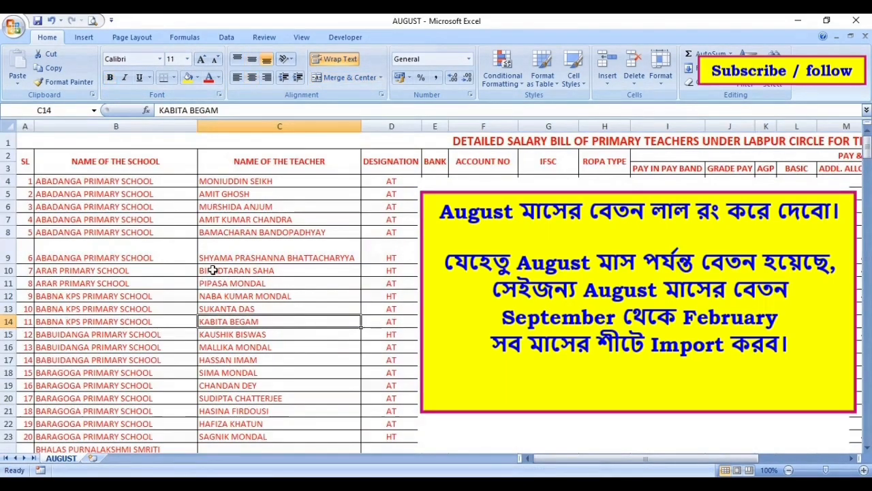
- Save the AUGUST workbook in its current format and close it
left_click(38, 21)
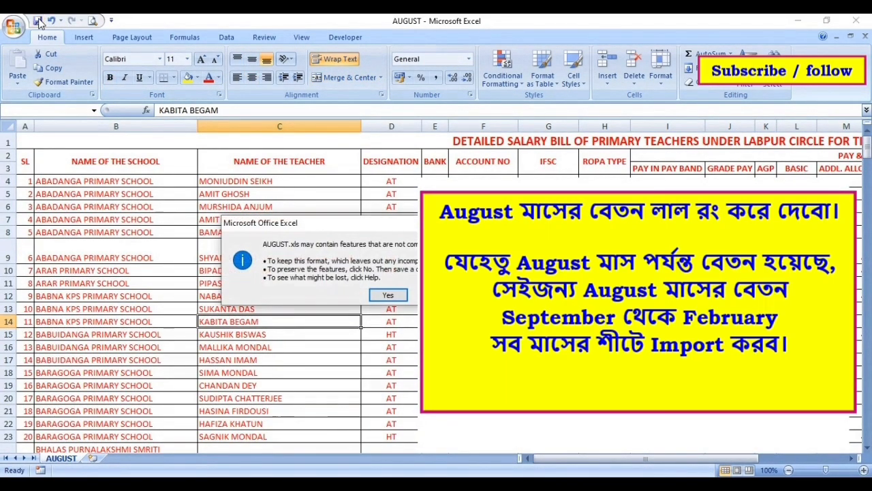
left_click(388, 295)
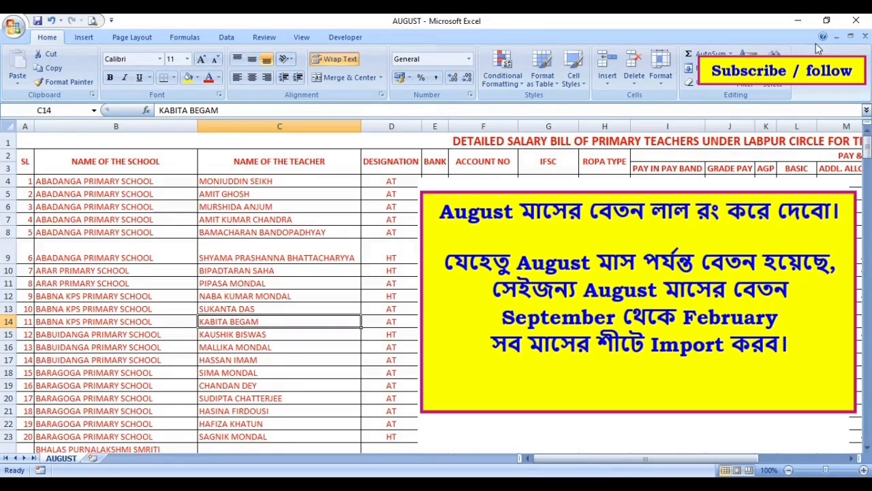
left_click(865, 36)
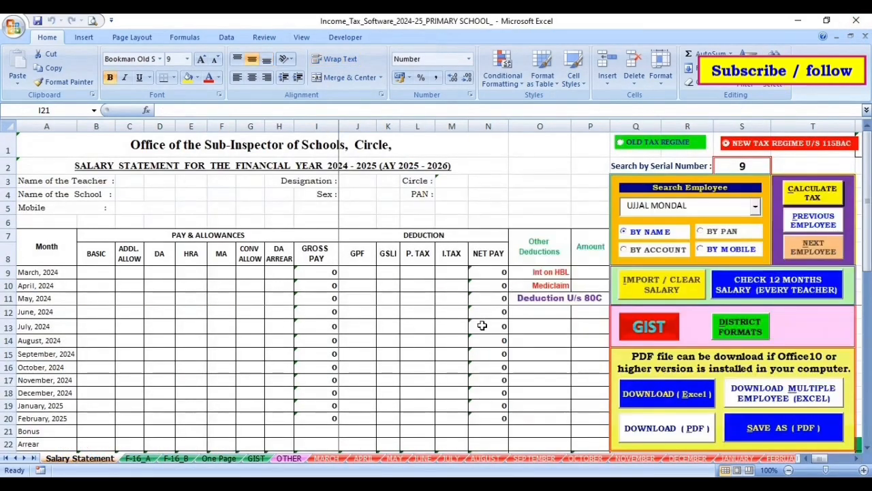
- Reopen the salary import form and import the AUGUST Excel file as the September salary data
left_click(662, 289)
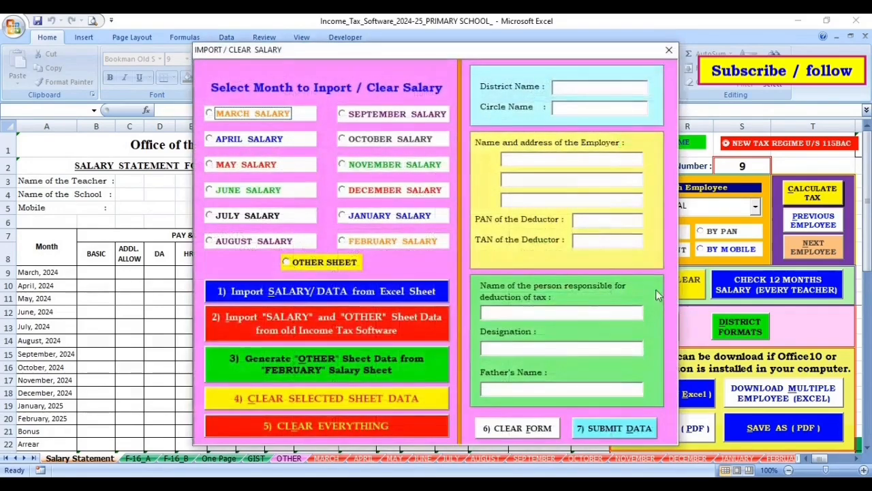
left_click(351, 116)
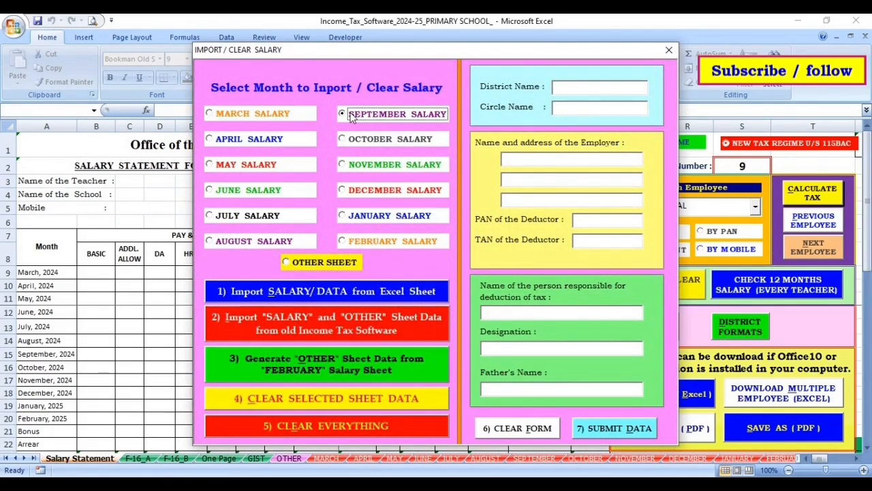
left_click(384, 295)
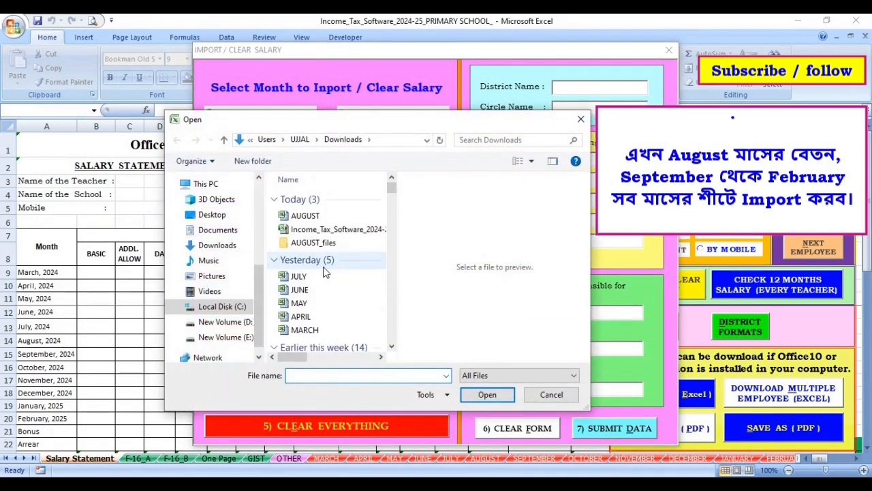
left_click(321, 217)
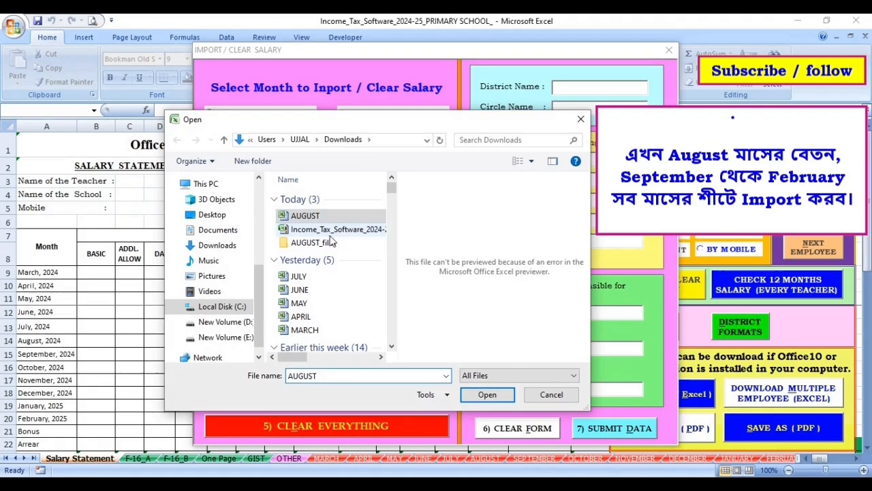
left_click(495, 396)
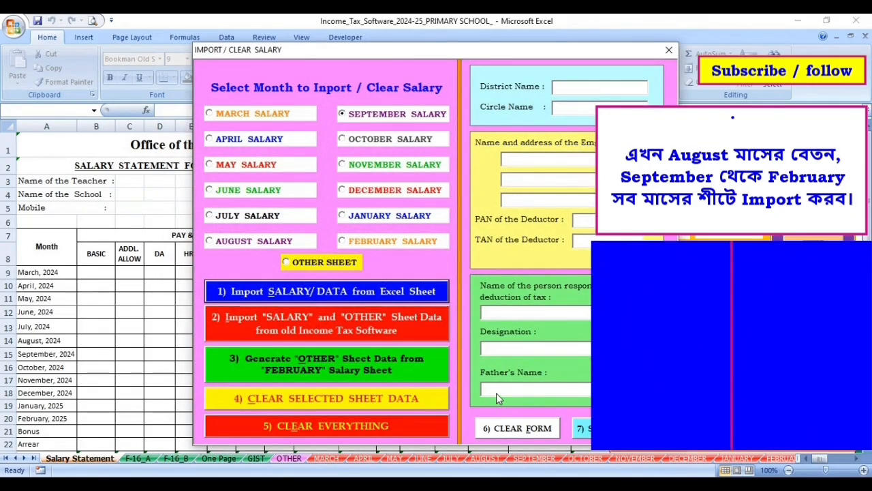
- Import the AUGUST Excel file from the Downloads folder as the October salary data
left_click(401, 140)
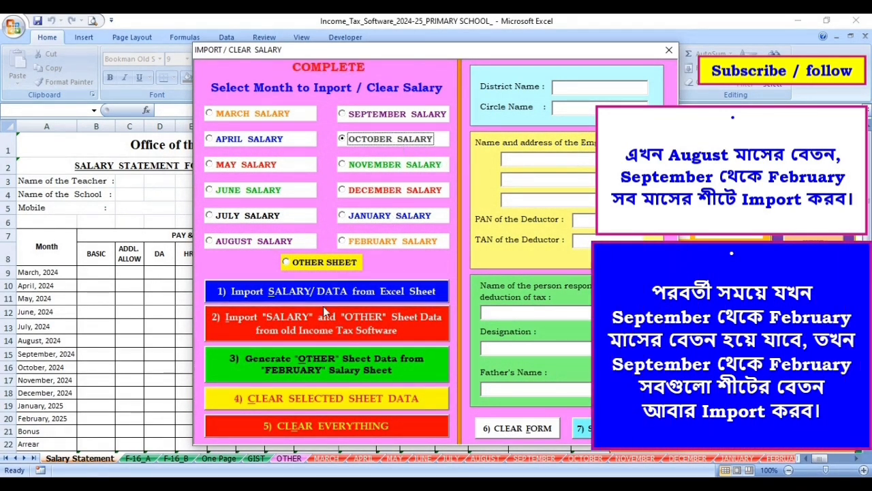
left_click(334, 291)
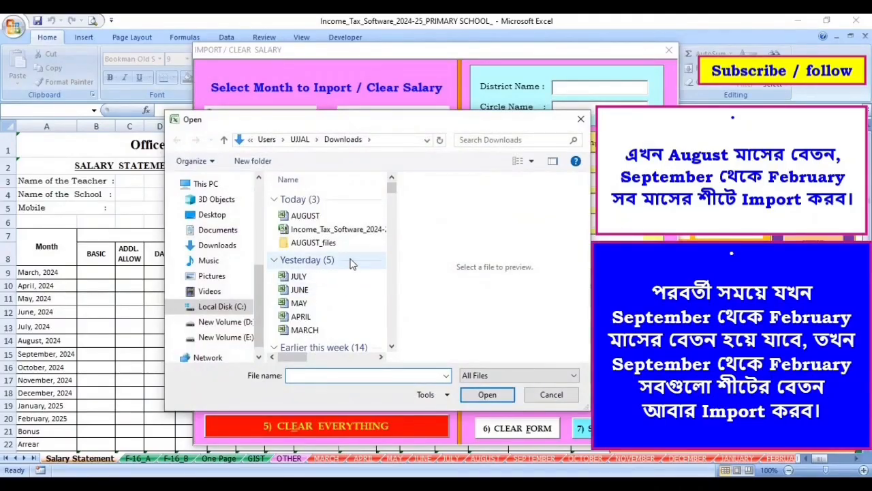
left_click(339, 217)
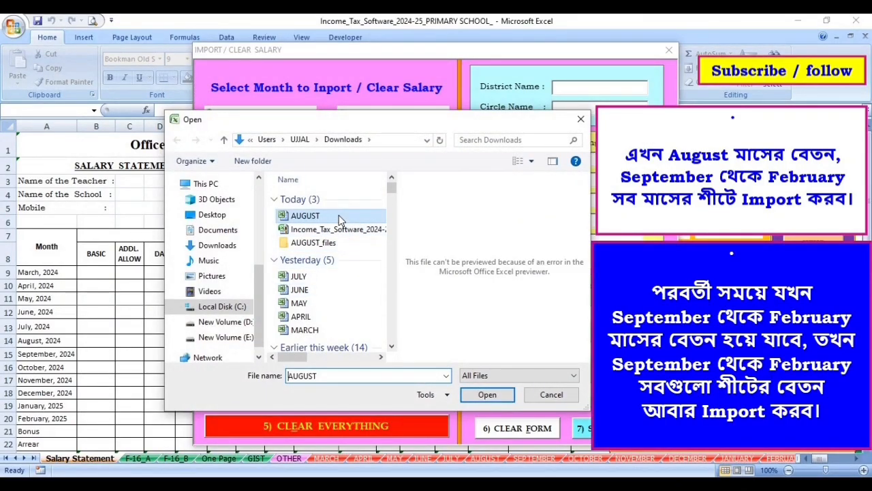
left_click(488, 395)
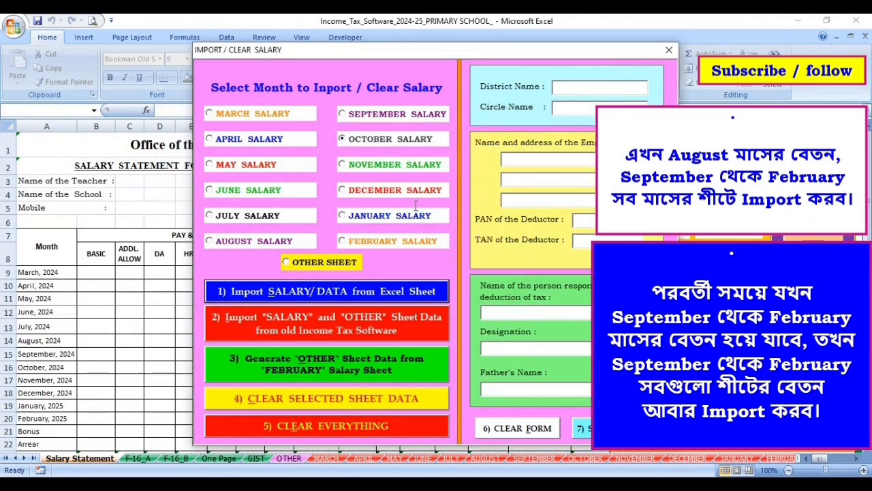
- Import the AUGUST Excel file from the Downloads folder as the November salary data
left_click(413, 166)
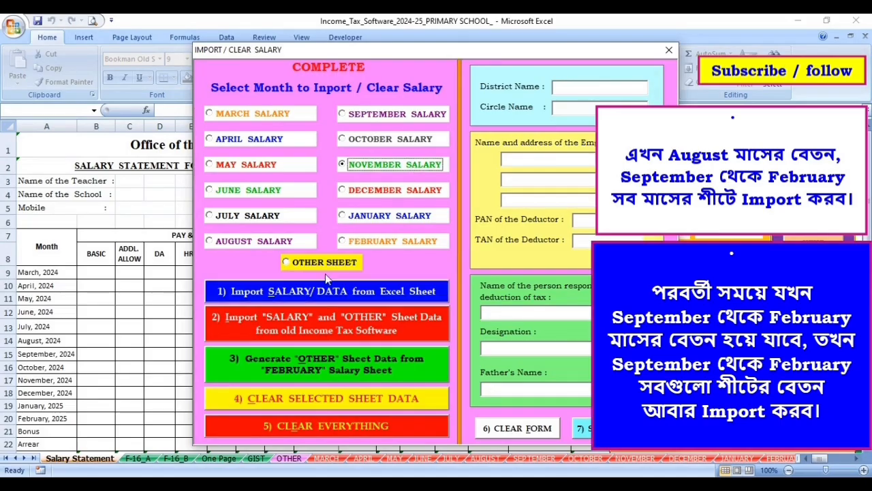
left_click(320, 298)
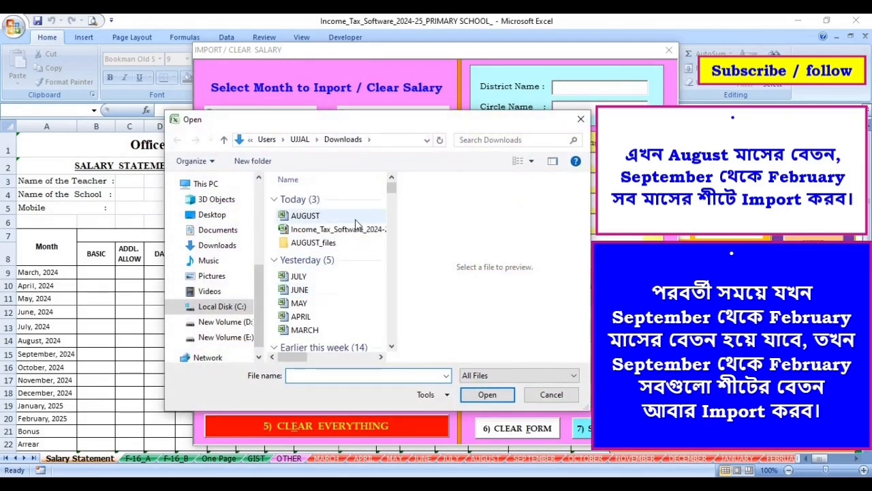
left_click(353, 218)
left_click(485, 395)
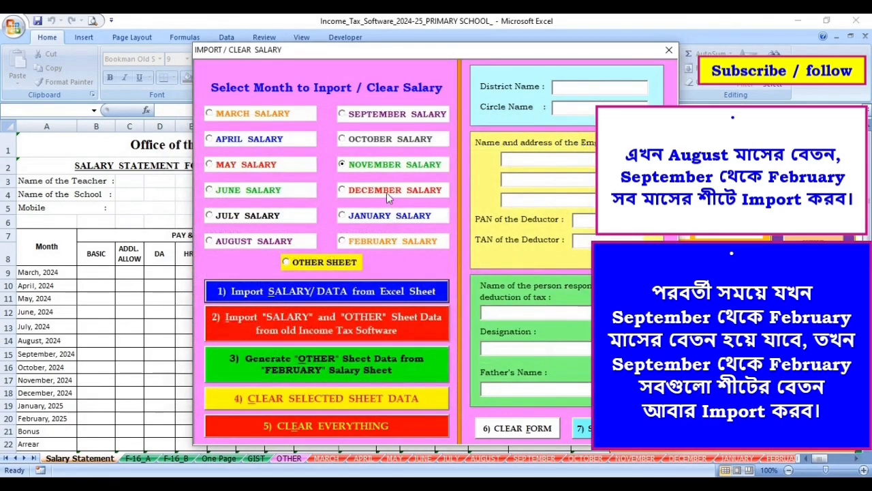
- Import the AUGUST Excel file from the Downloads folder as the December salary data
left_click(388, 194)
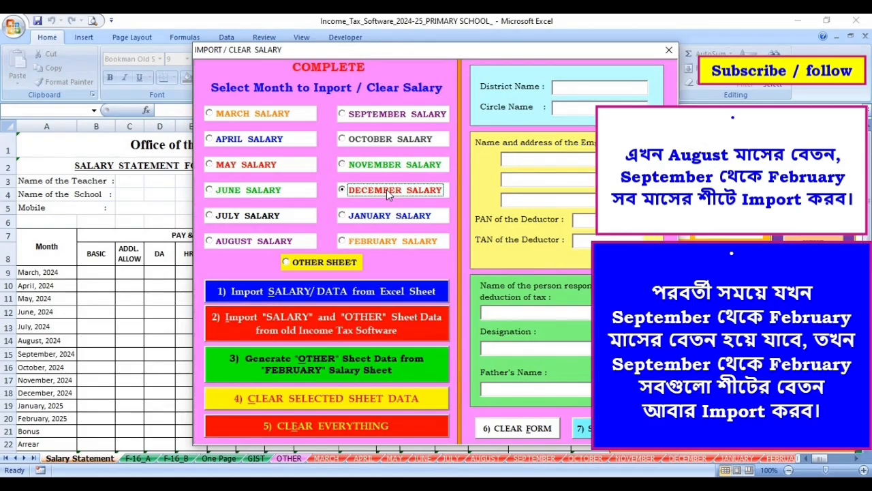
left_click(359, 295)
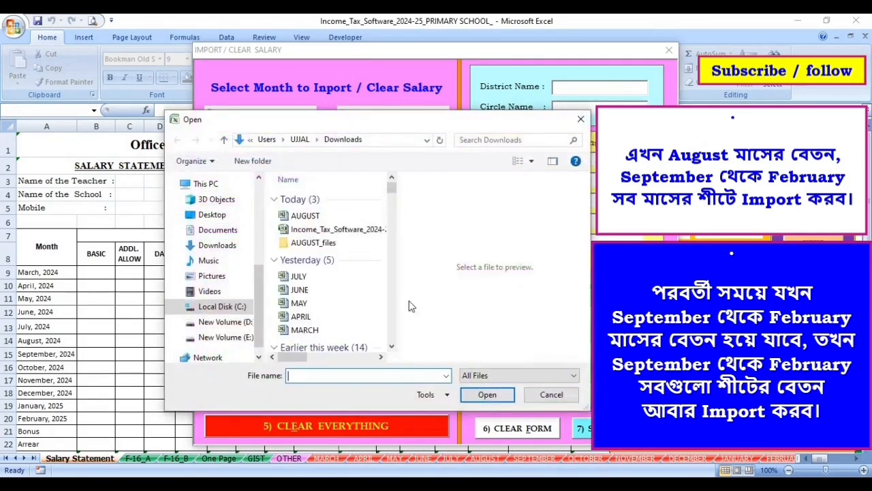
left_click(324, 215)
left_click(483, 395)
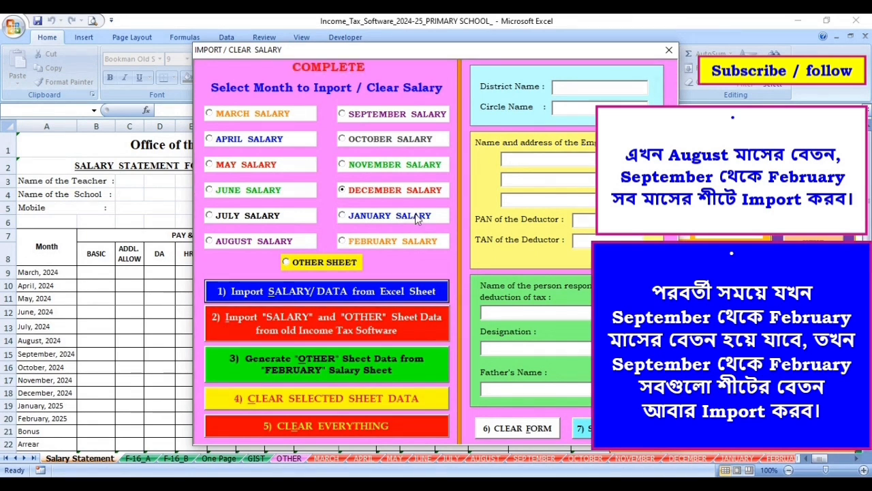
- Import the AUGUST Excel file from the Downloads folder as the January salary data
left_click(417, 216)
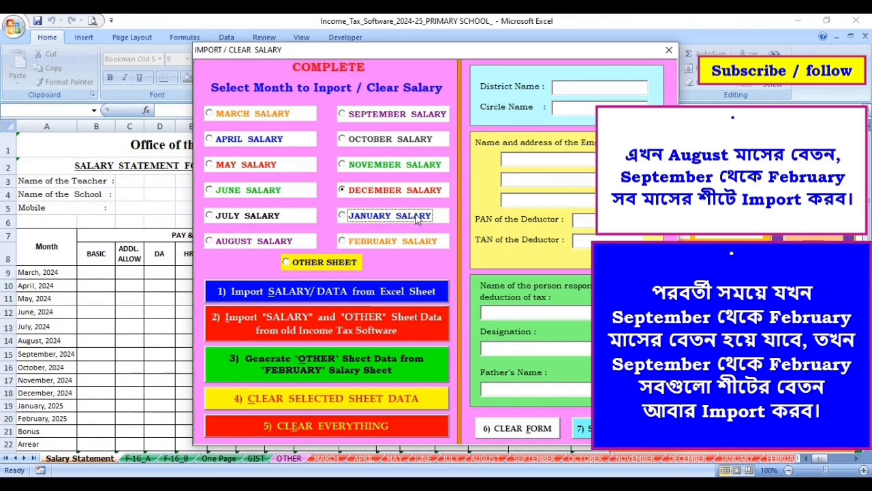
left_click(365, 296)
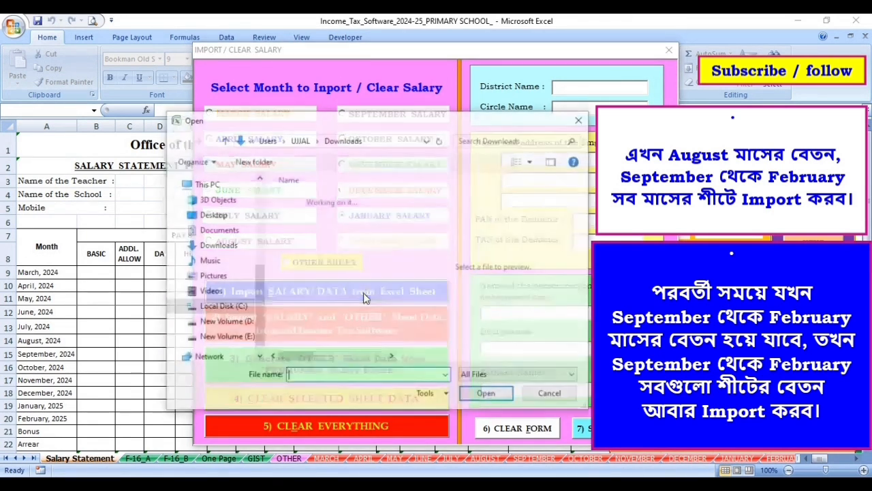
left_click(360, 217)
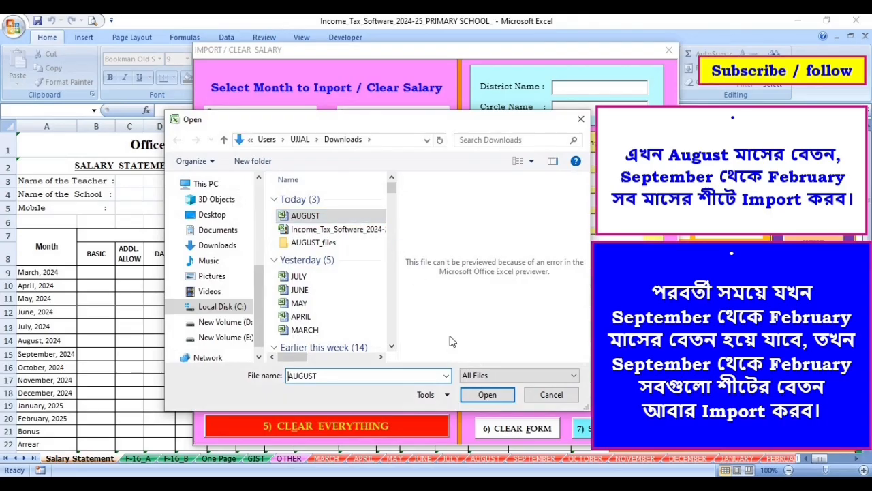
left_click(487, 396)
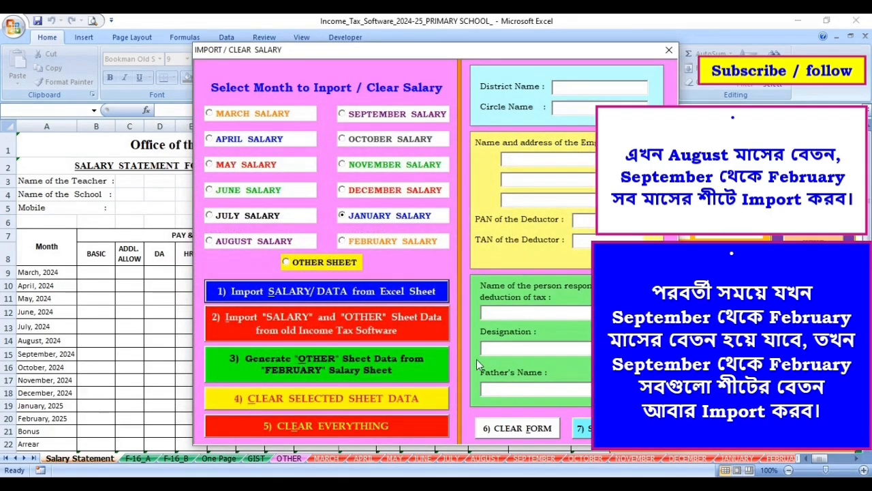
- Import the AUGUST Excel file from the Downloads folder as the February salary data
left_click(398, 242)
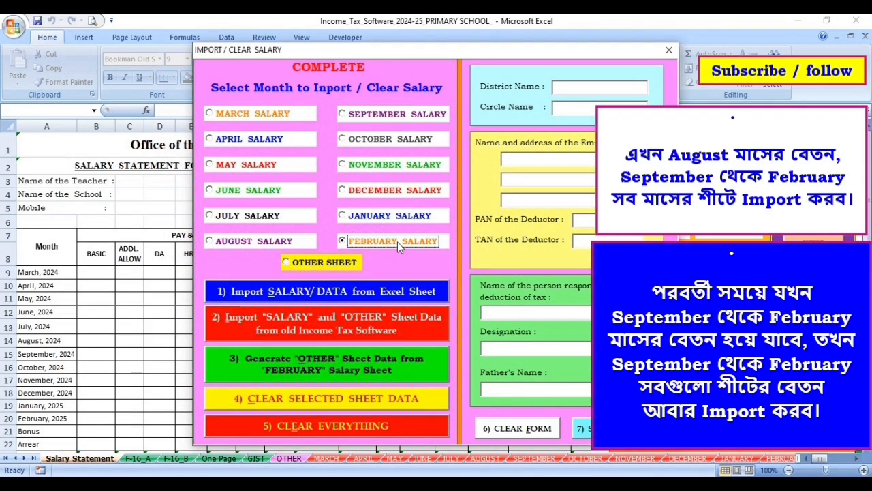
left_click(327, 291)
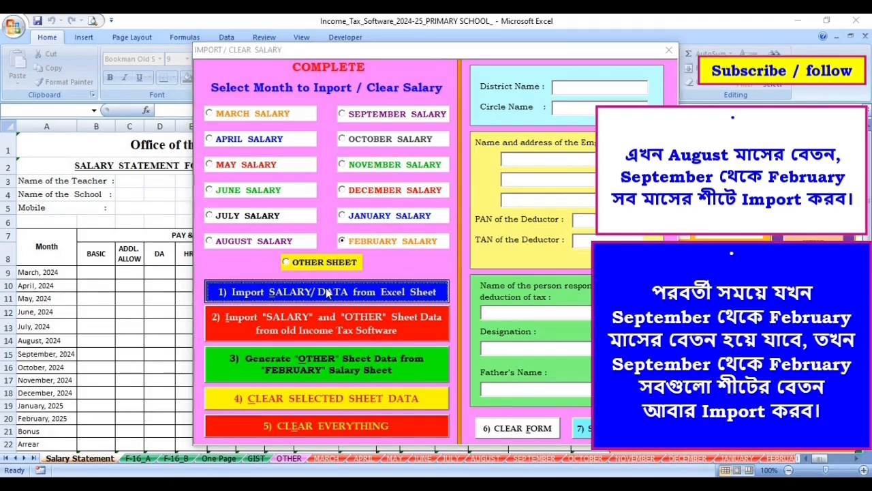
left_click(322, 217)
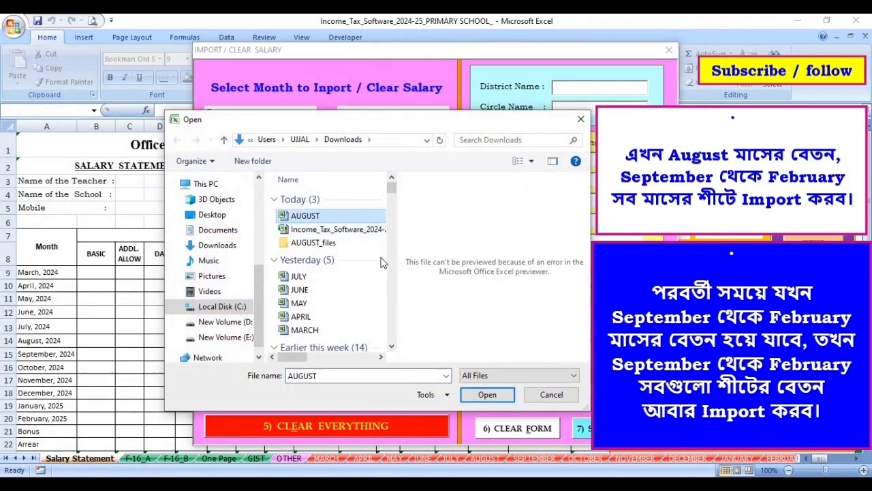
left_click(488, 395)
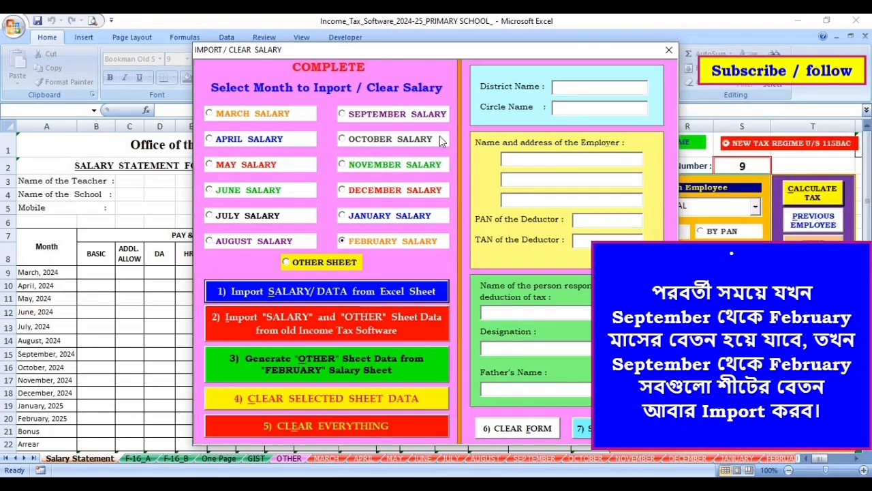
- Close the import form and check the imported salary data on the MARCH to AUGUST sheets
left_click(669, 53)
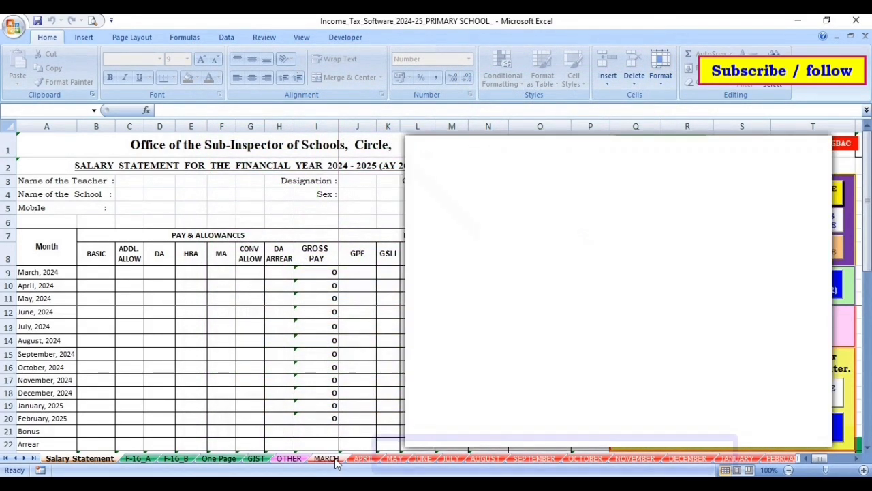
left_click(333, 461)
left_click(364, 461)
left_click(395, 459)
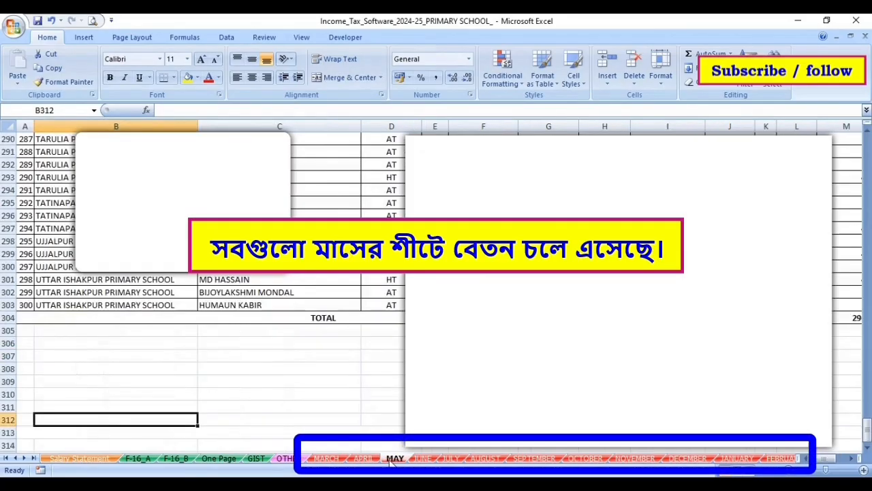
scroll(850, 420, "up", 6)
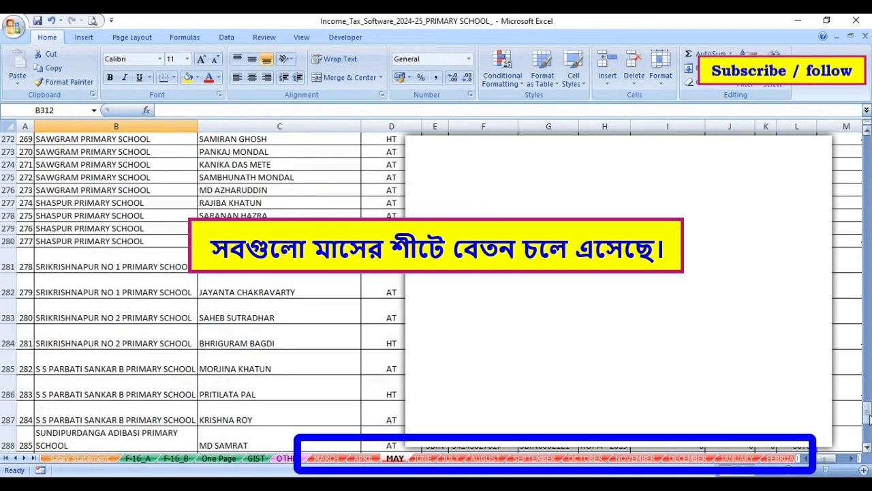
scroll(868, 419, "up", 15)
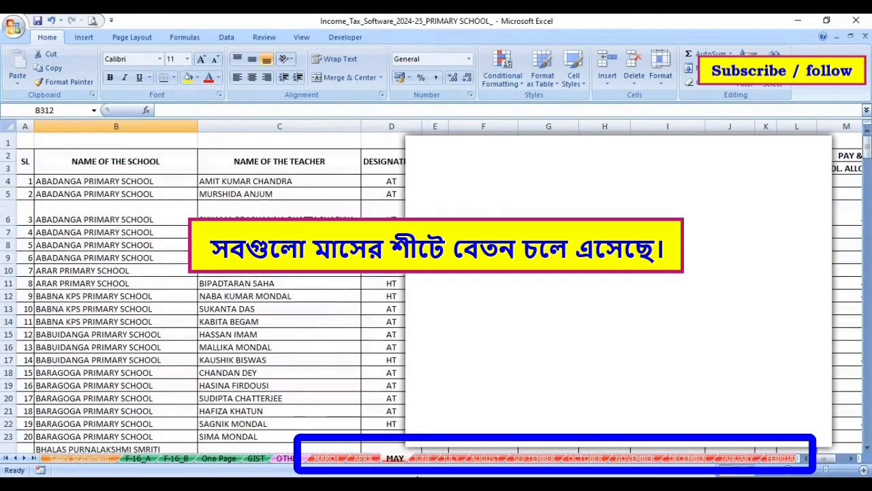
left_click(422, 458)
left_click(451, 458)
left_click(483, 459)
- Check the imported salary data on the SEPTEMBER to FEBRUARY sheets and return to the Salary Statement sheet
left_click(525, 459)
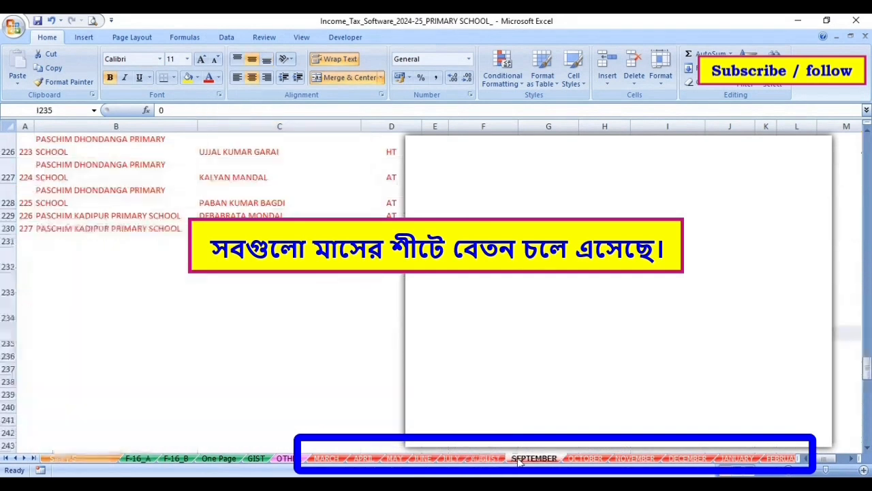
left_click(585, 459)
left_click(635, 458)
left_click(687, 458)
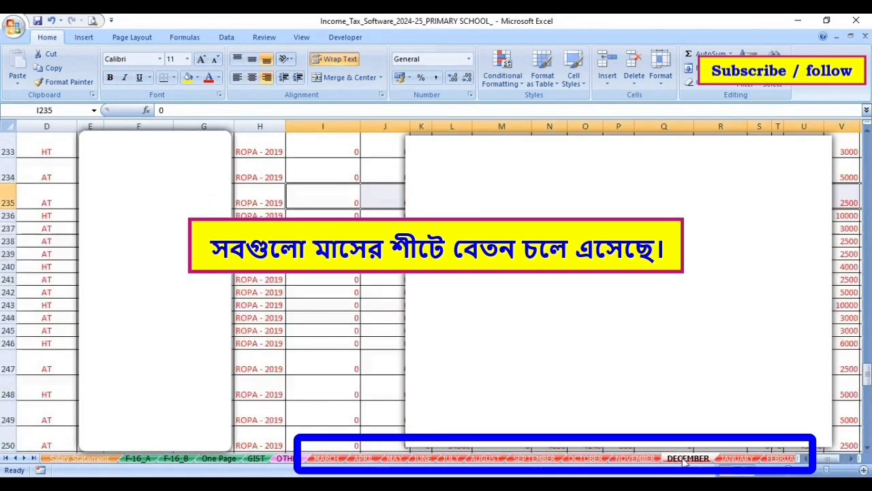
left_click(736, 459)
left_click(777, 459)
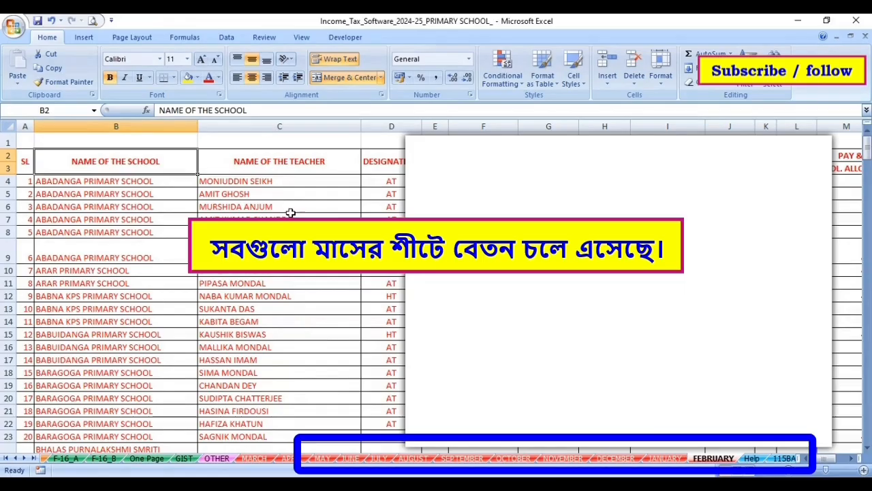
left_click(6, 458)
left_click(76, 458)
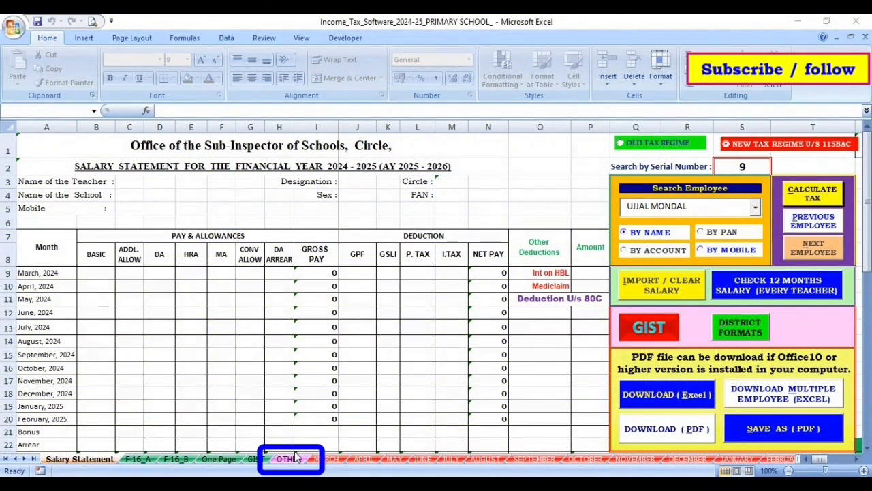
- Examine the OTHER sheet for existing teacher data
left_click(288, 463)
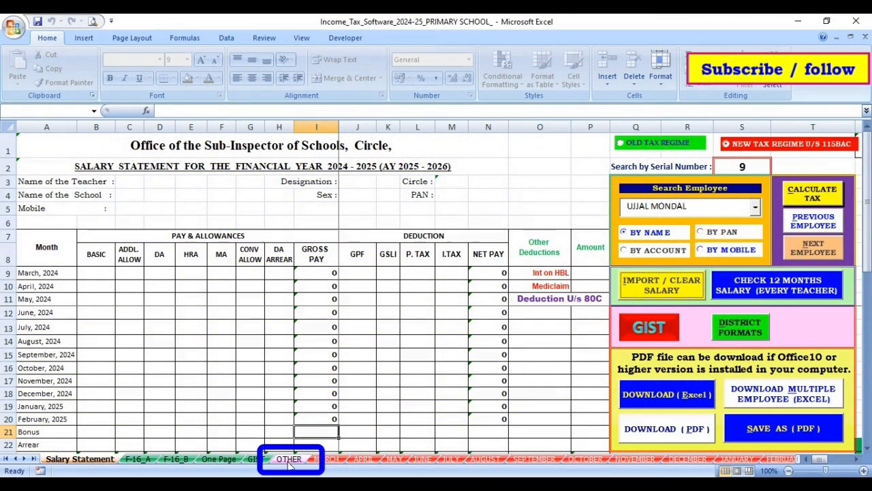
left_click(289, 461)
scroll(486, 368, "down", 7)
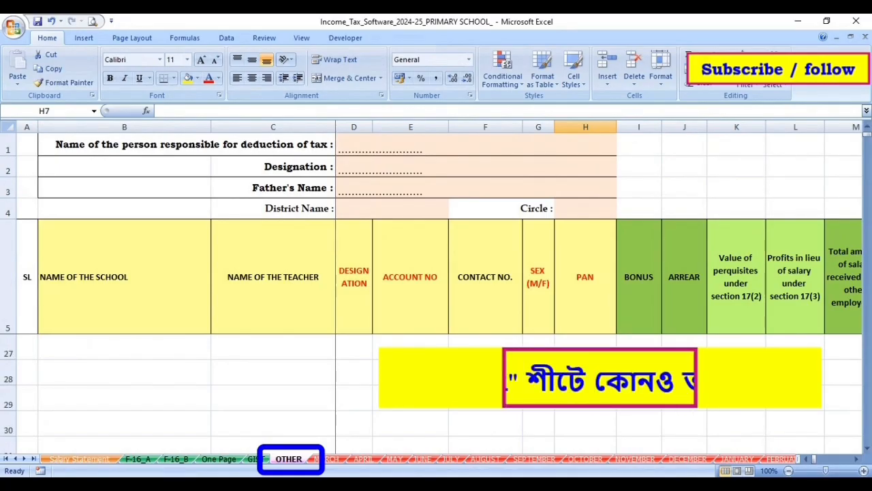
scroll(486, 369, "up", 6)
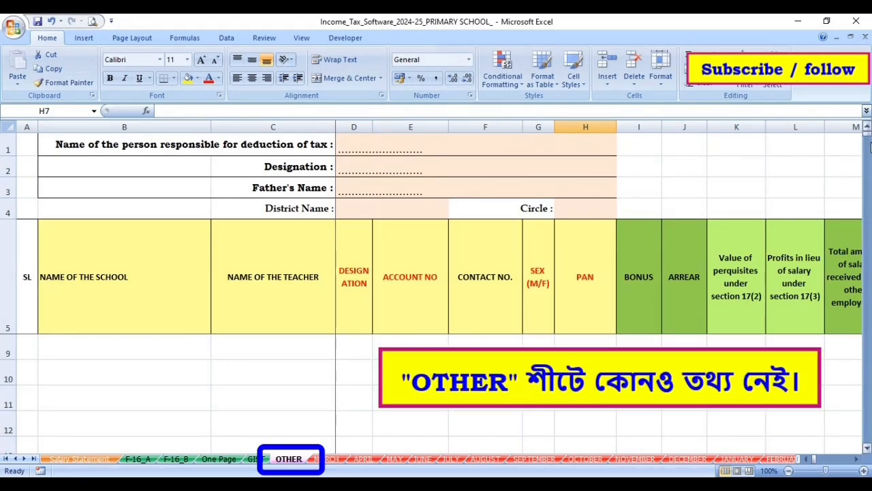
left_click_drag(870, 146, 868, 173)
left_click_drag(863, 240, 835, 100)
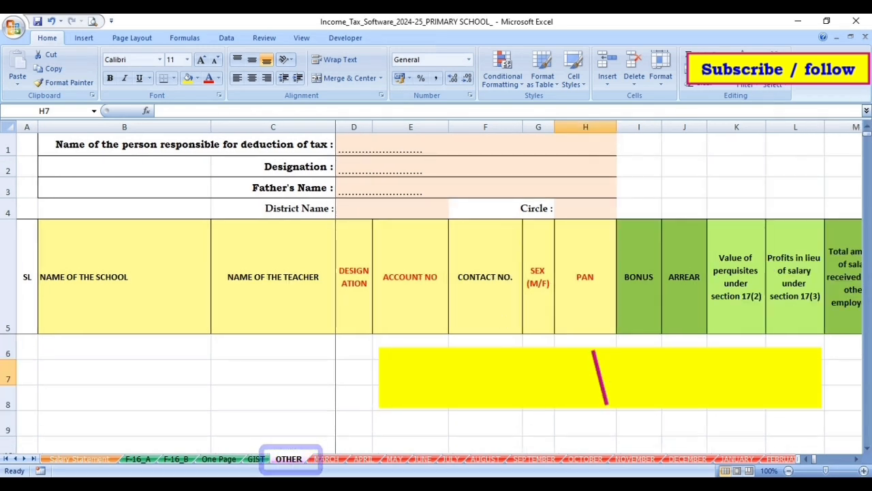
- Generate the OTHER sheet data from the FEBRUARY salary sheet through the salary import form, closing the form when complete
left_click(84, 461)
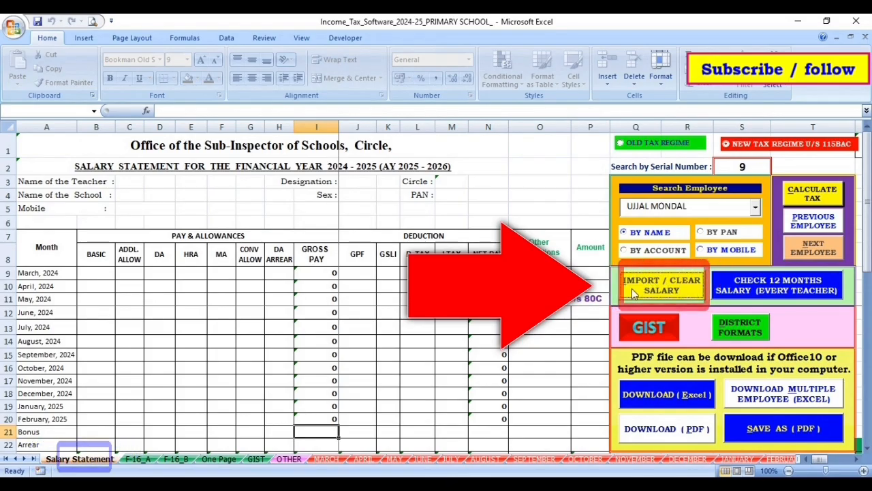
left_click(669, 287)
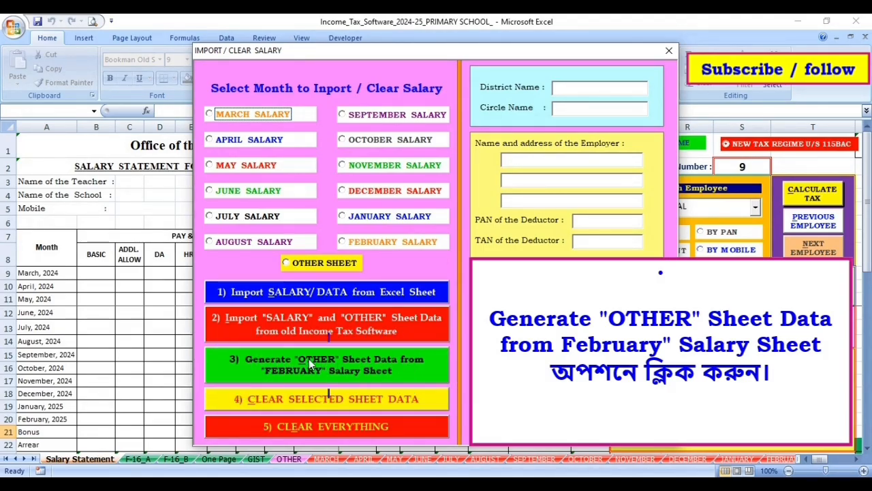
left_click(340, 368)
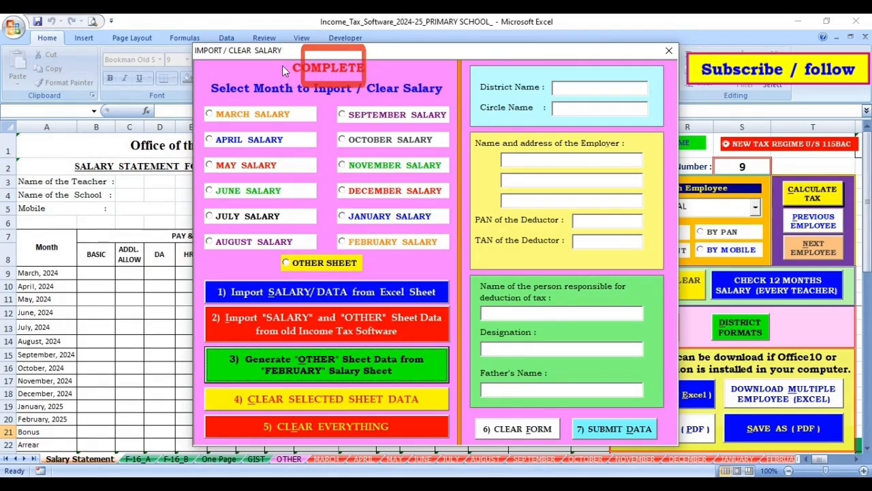
left_click(670, 52)
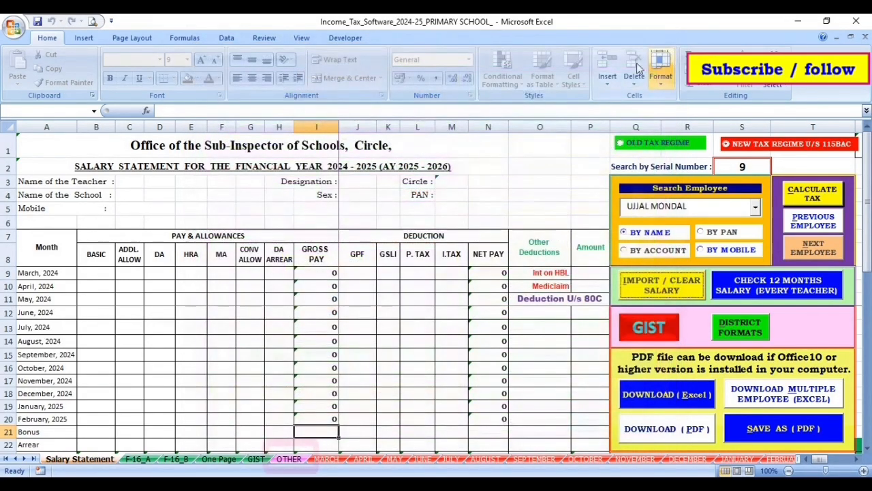
- Look through the generated teacher rows on the OTHER sheet
left_click(288, 459)
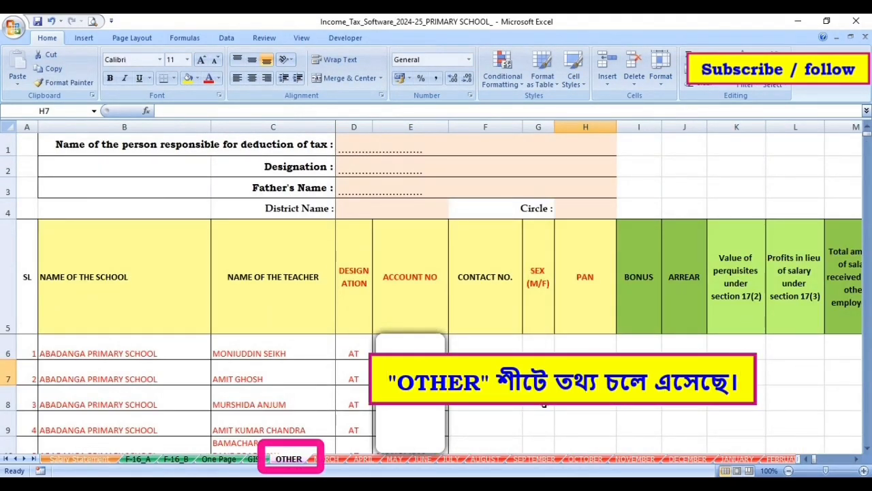
scroll(544, 404, "down", 20)
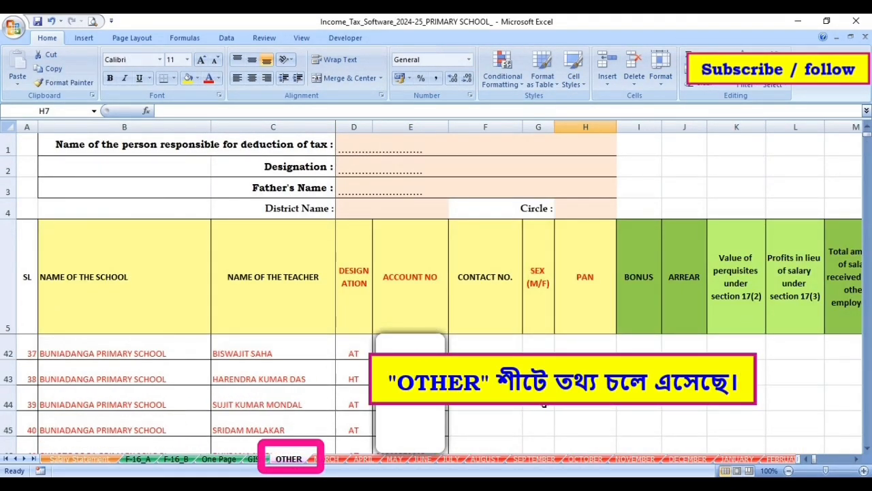
scroll(544, 404, "down", 5)
scroll(544, 404, "up", 18)
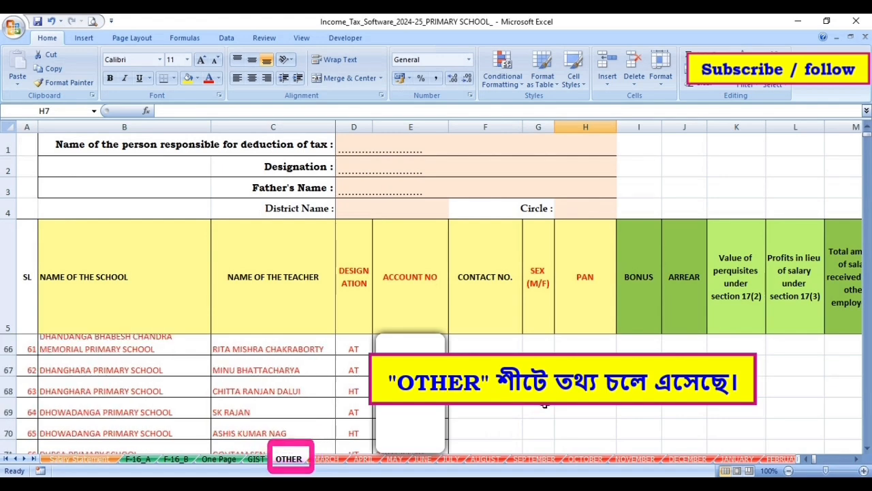
scroll(544, 404, "up", 9)
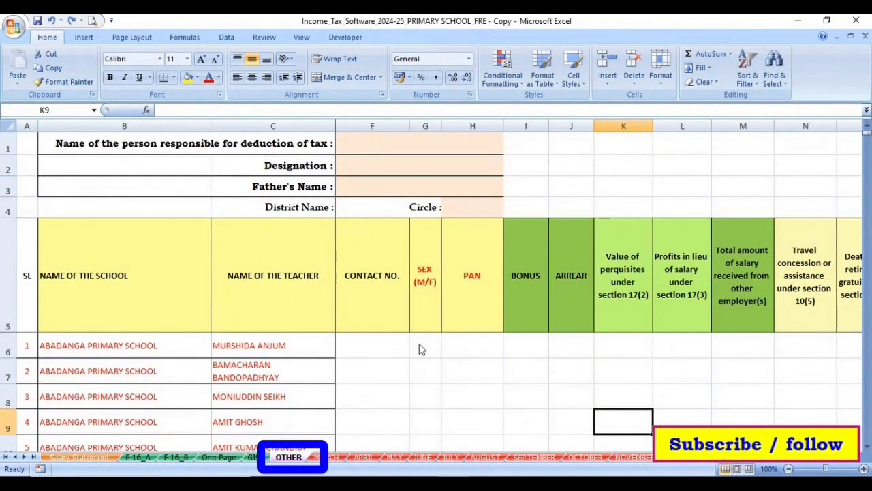
- Enter F in the SEX (M/F) column for the first teacher on the OTHER sheet
left_click(419, 345)
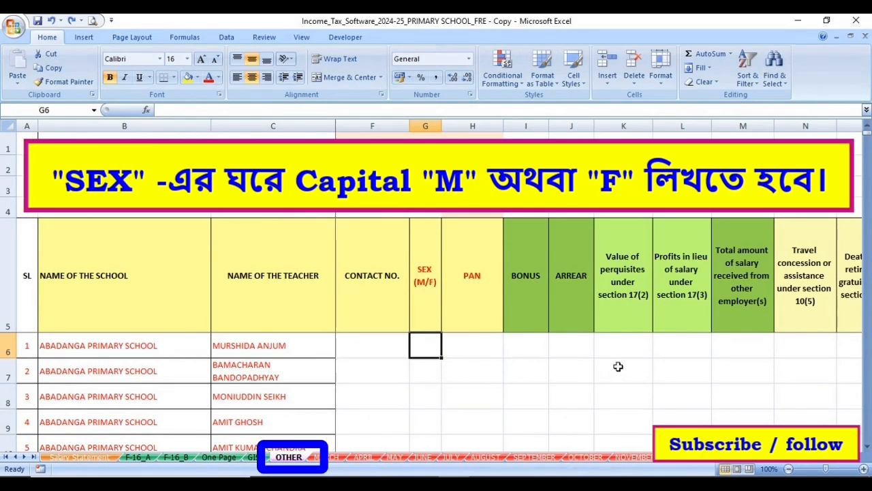
type("F")
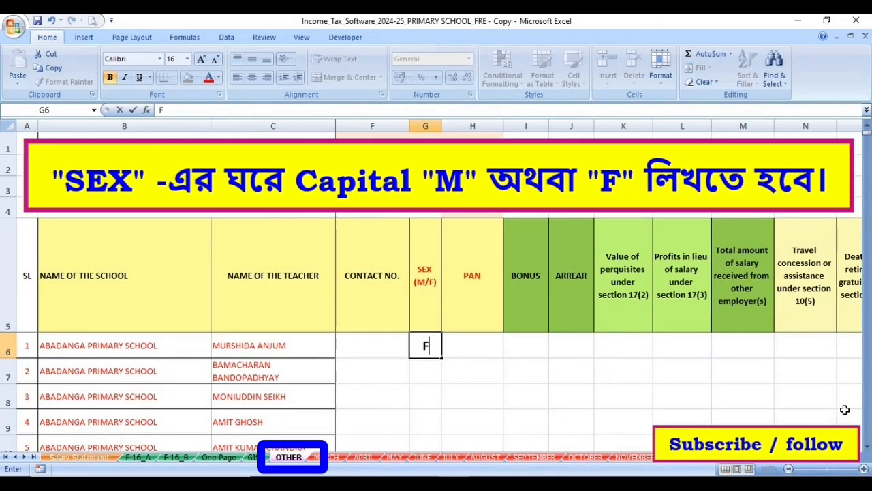
key("Return")
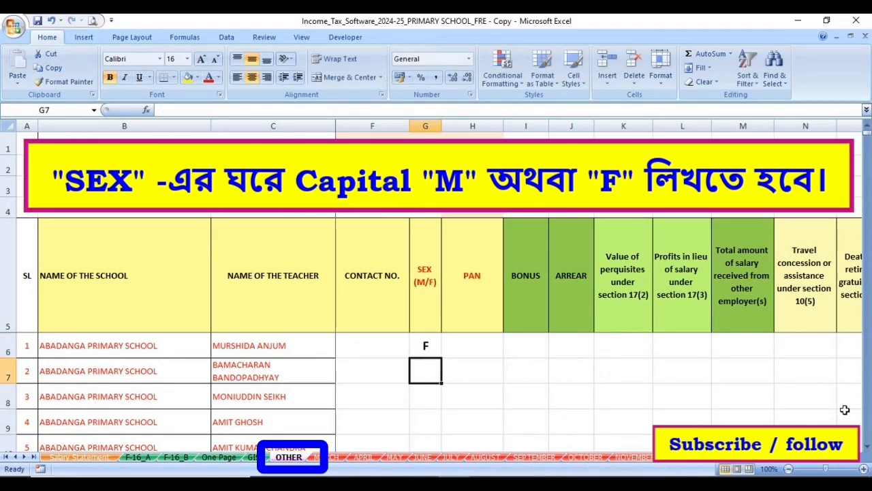
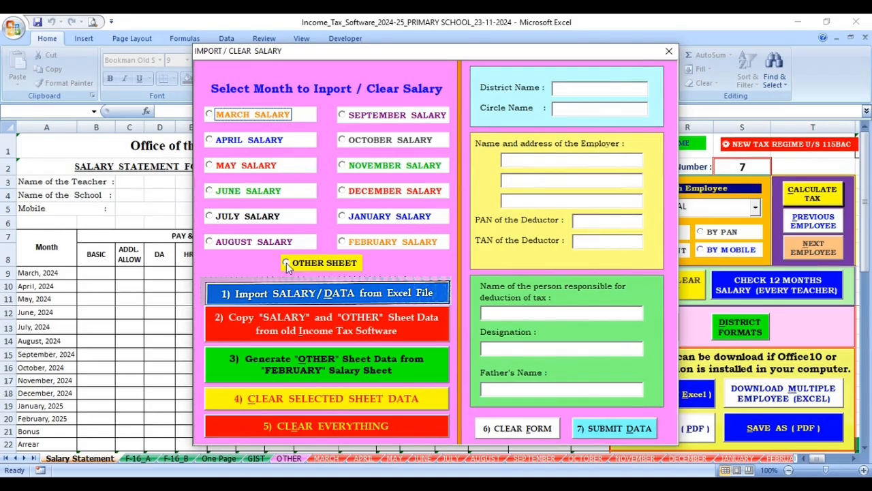
- Import the OTHER sheet data from the Income_Tax_Software_2024-25 Excel file in the Downloads folder and close the import form
left_click(287, 265)
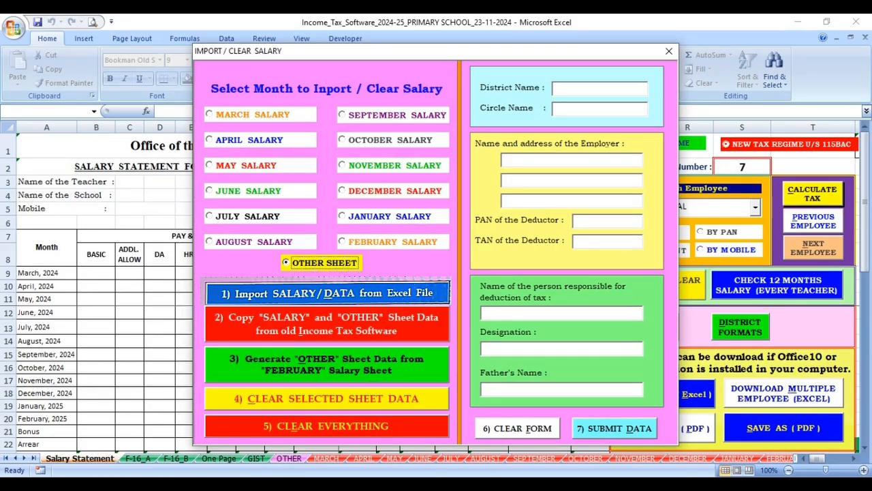
left_click(326, 293)
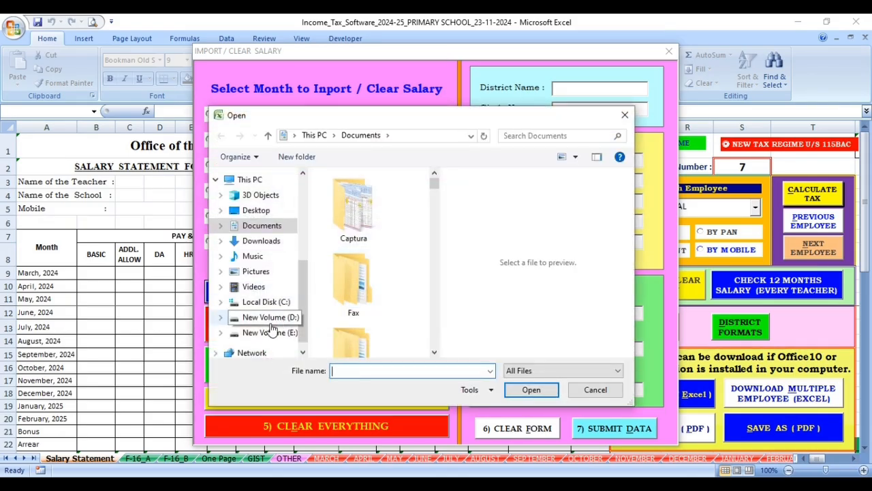
left_click(271, 242)
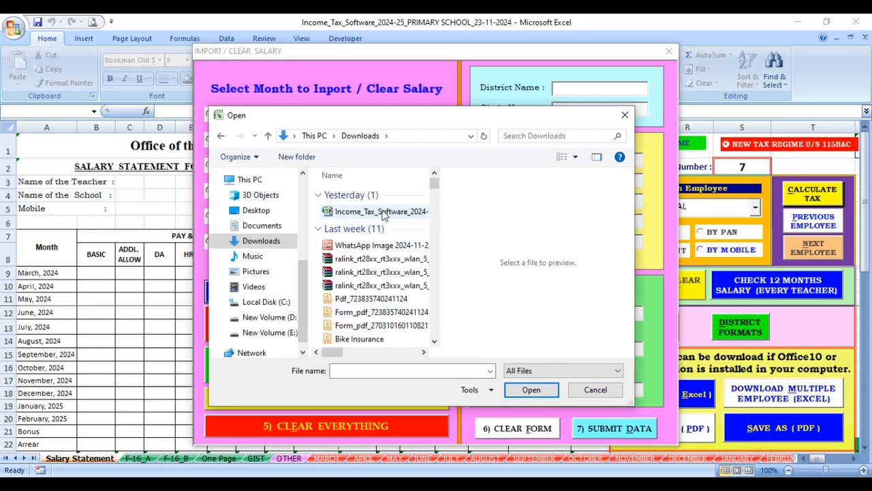
left_click(384, 213)
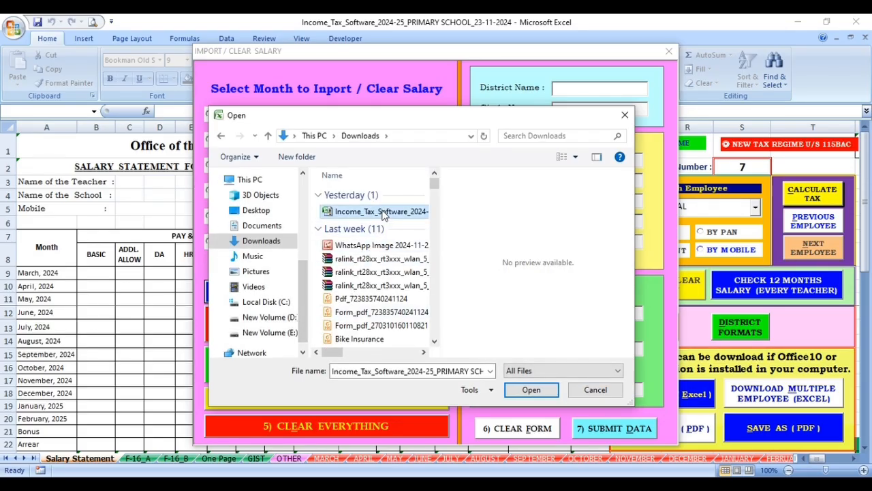
left_click(531, 390)
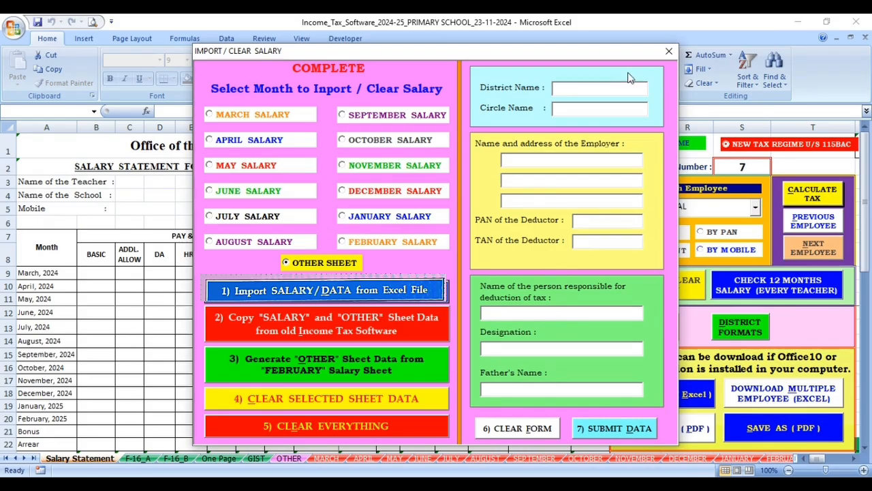
left_click(668, 51)
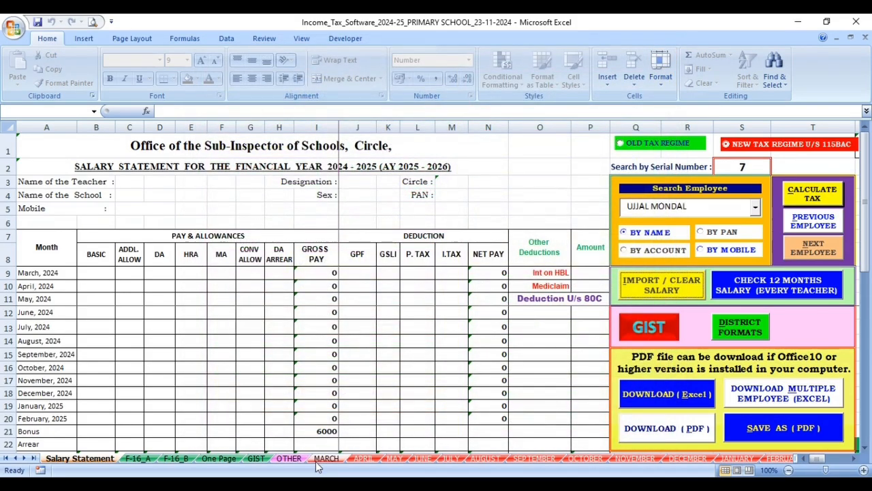
- Review the imported teacher details, including sex and bonus, on the OTHER sheet
left_click(289, 458)
scroll(469, 389, "down", 14)
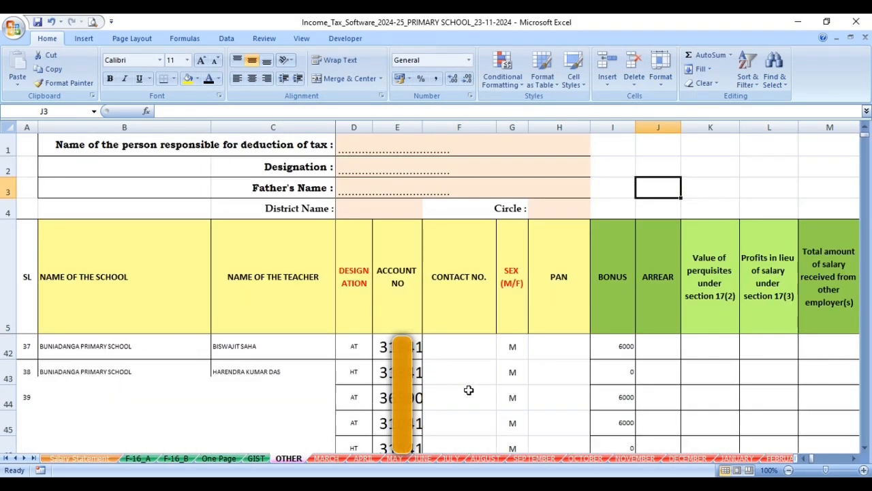
scroll(479, 387, "down", 15)
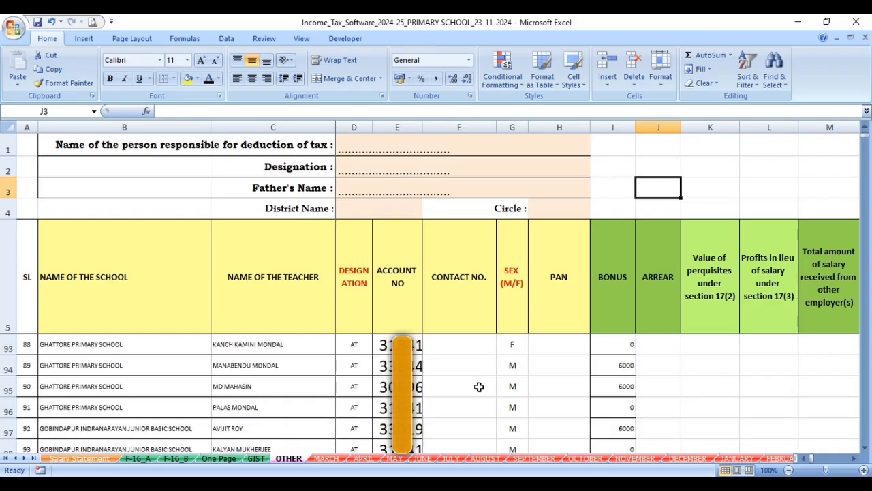
scroll(480, 386, "down", 5)
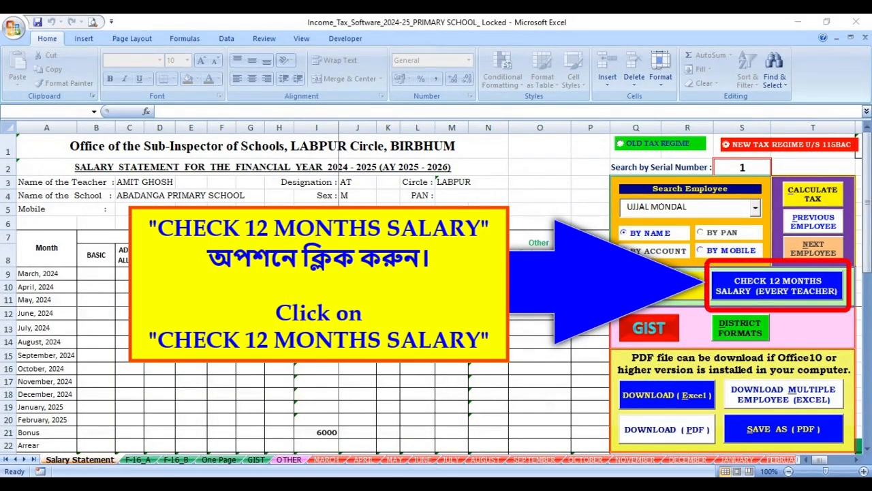
- Run the 12-month salary check for every teacher
left_click(783, 293)
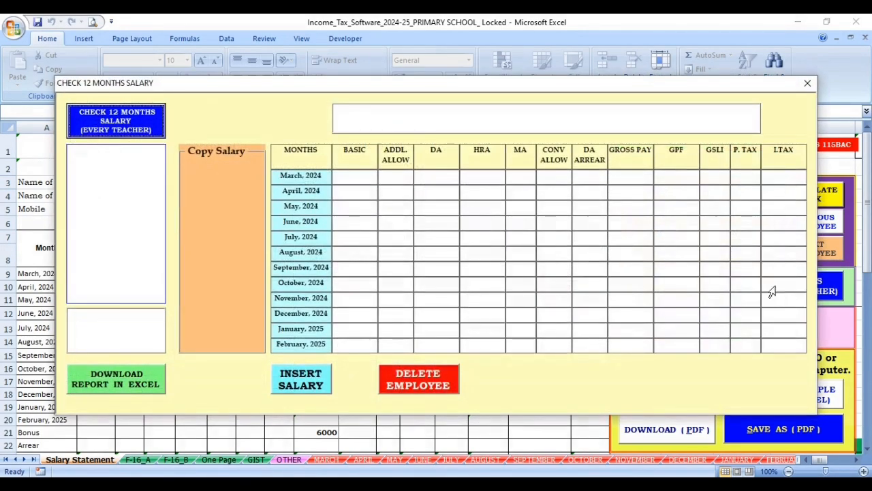
left_click(111, 123)
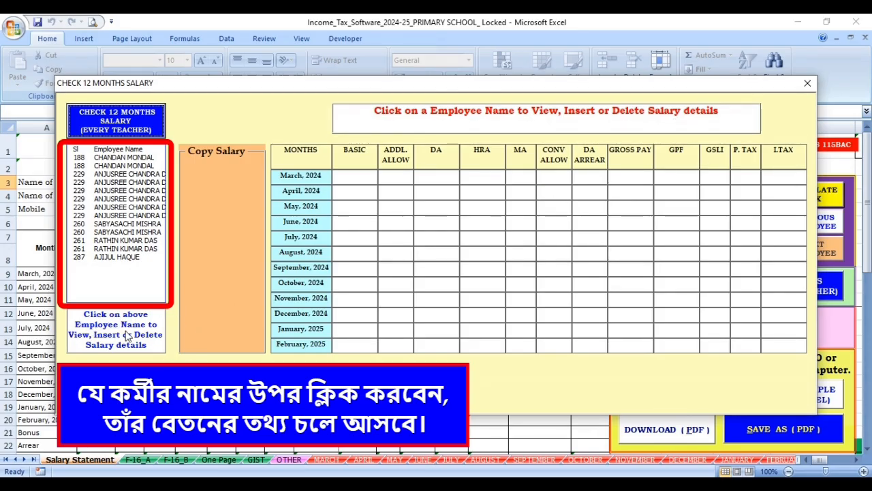
- For the first Sl 188 entry, copy May's salary into April, set additional allowance to 0 and DA to 3660, and insert it
left_click(131, 157)
left_click(533, 357)
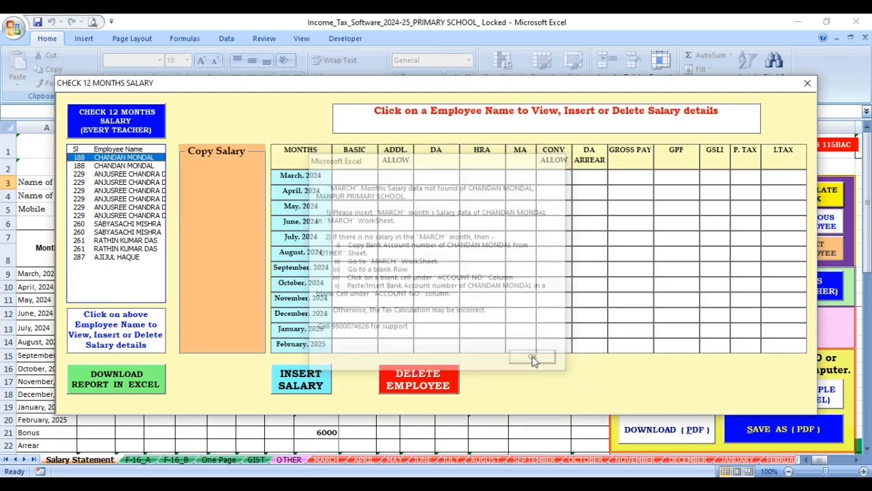
left_click(542, 358)
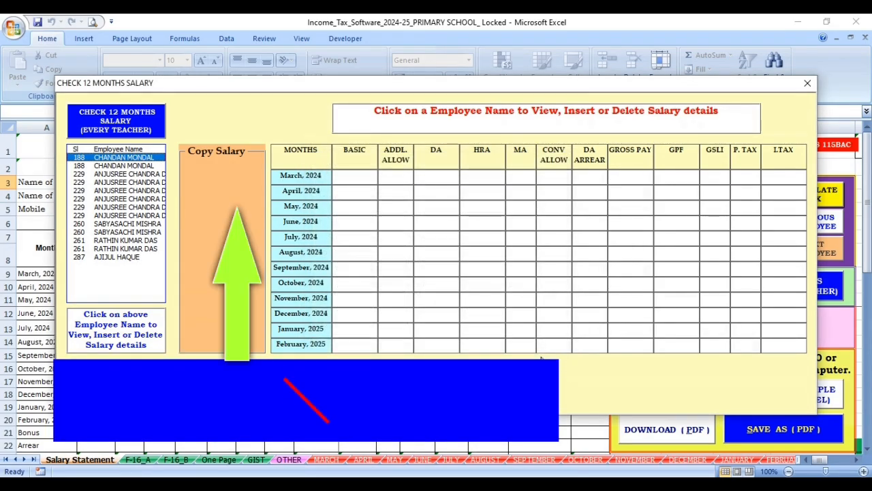
left_click(237, 190)
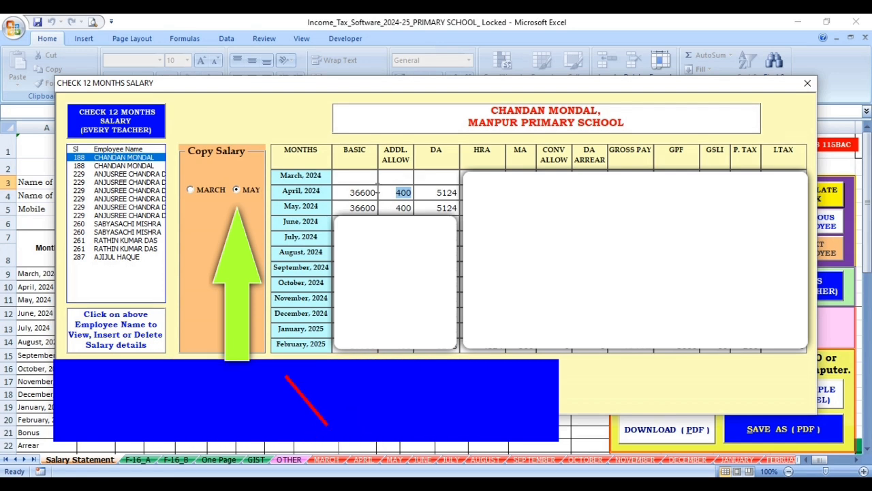
type("0")
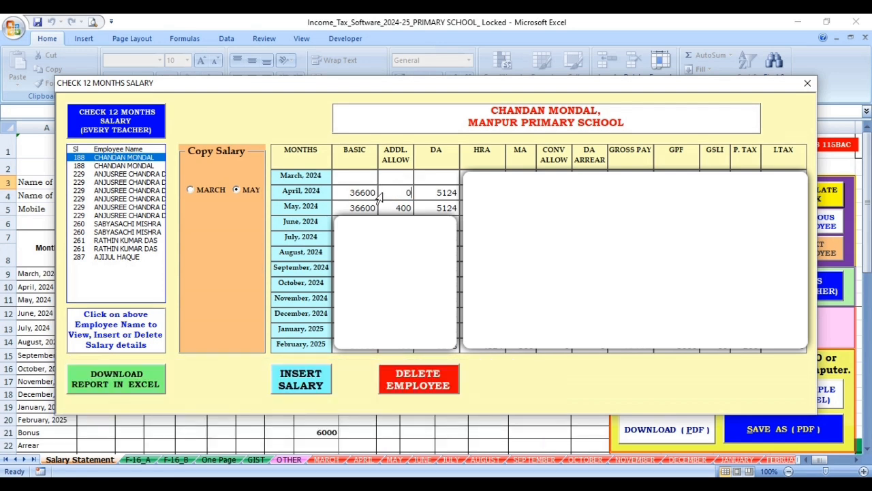
key("Tab")
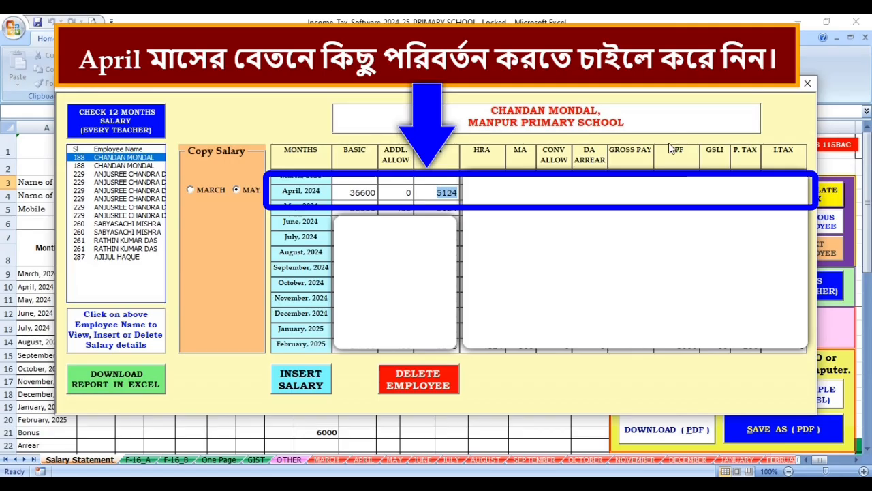
type("3660")
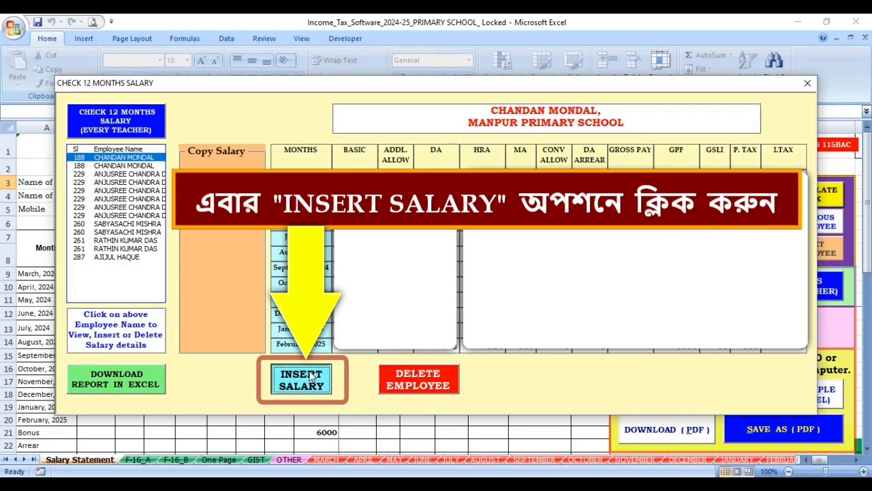
left_click(310, 377)
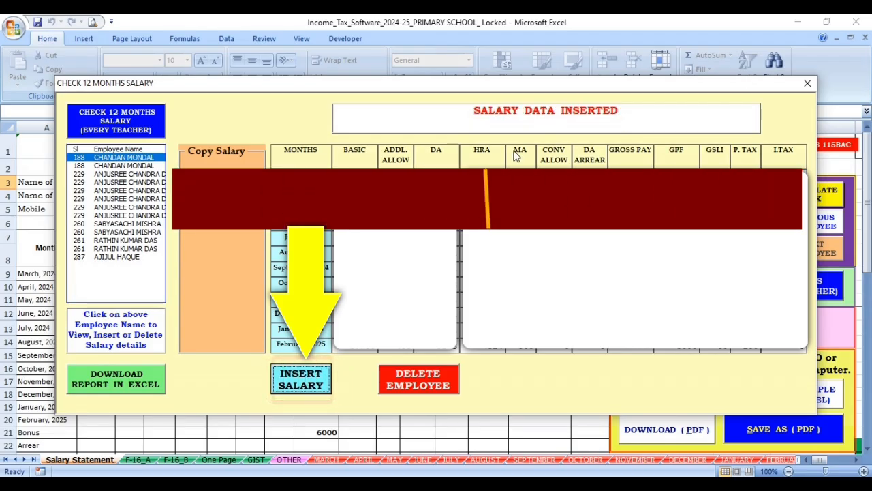
- For the second Sl 188 entry, copy April's salary into March and insert the salary
left_click(135, 167)
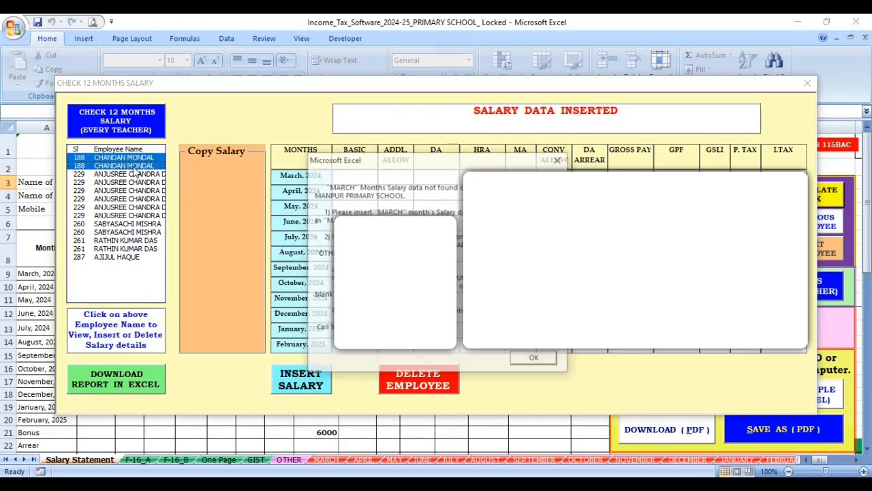
left_click(538, 359)
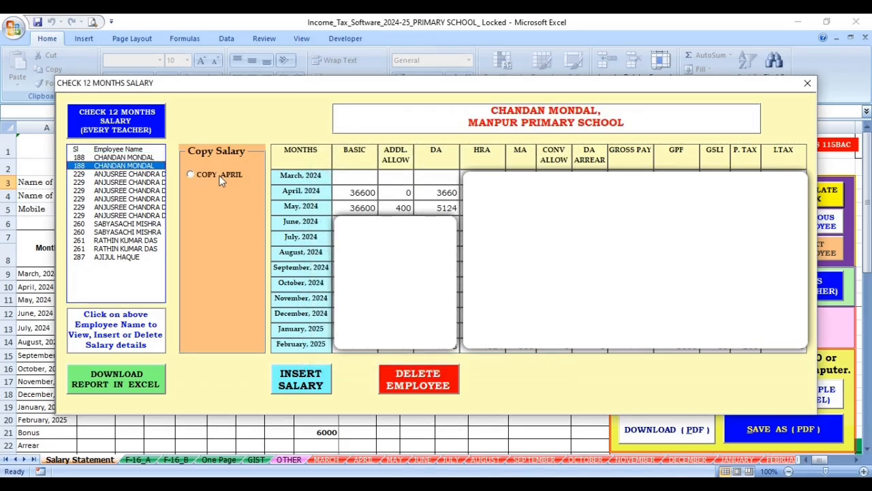
left_click(220, 177)
left_click(304, 386)
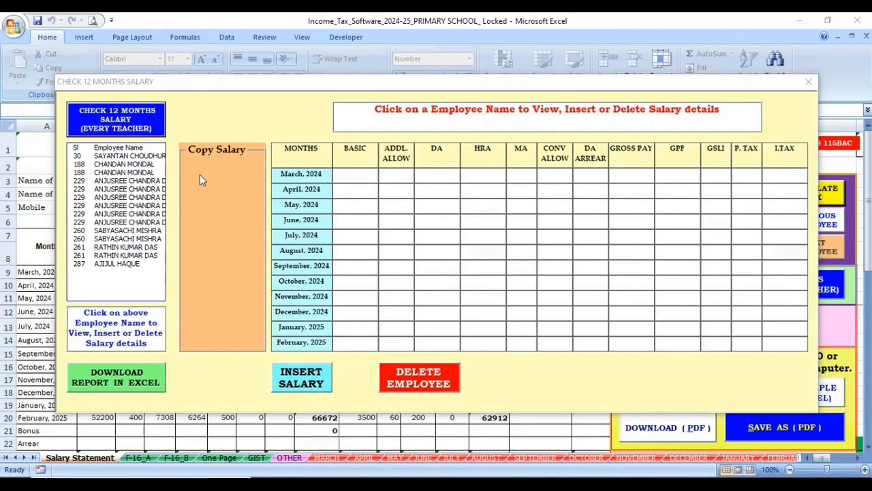
- Enter 0 in every March salary field for the Sl 30 teacher and insert the salary
left_click(156, 157)
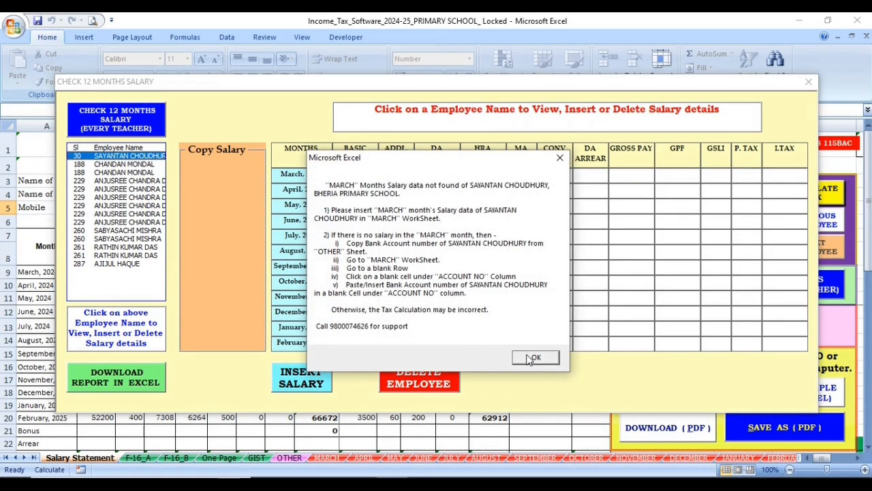
left_click(536, 357)
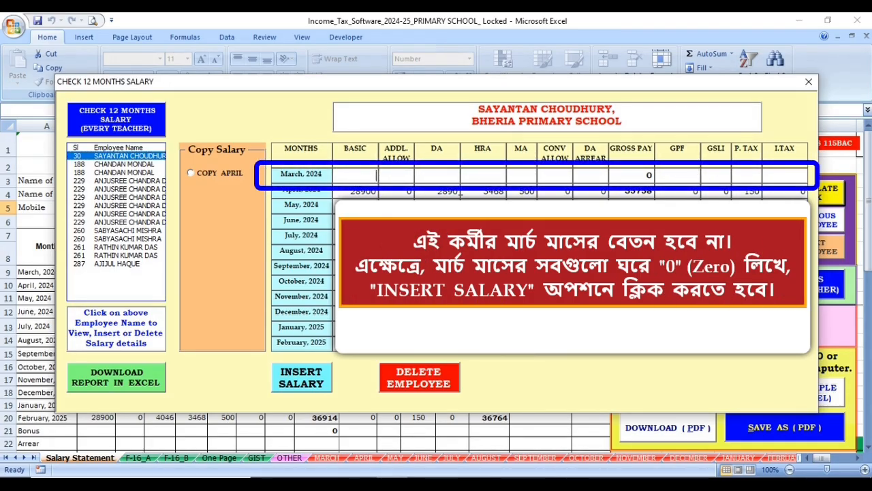
type("0")
key("Tab")
type("0")
key("Tab")
type("0")
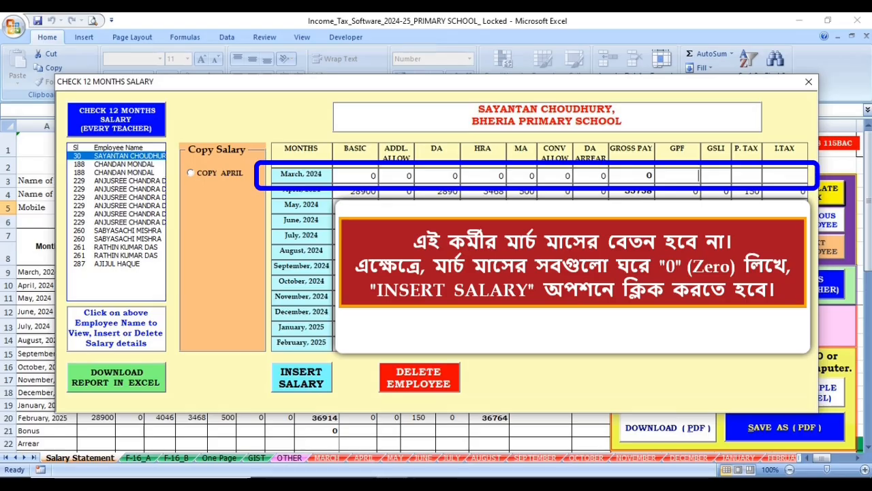
type("0")
key("Tab")
type("0")
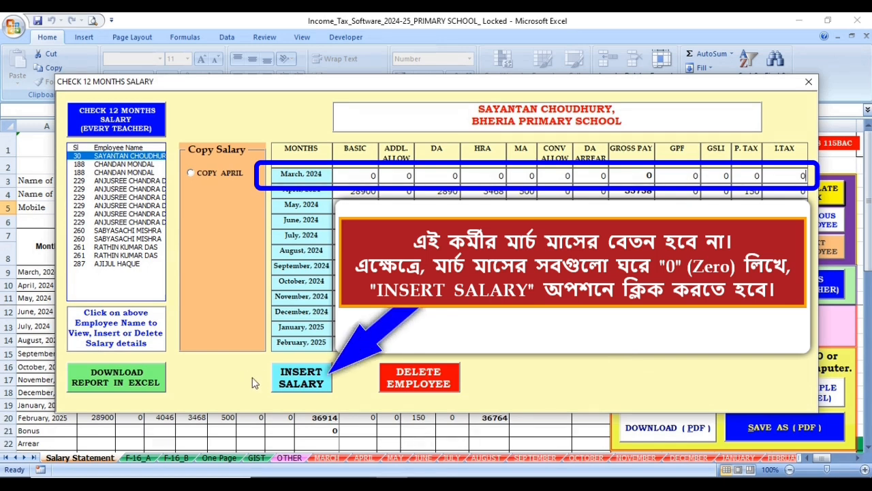
left_click(296, 385)
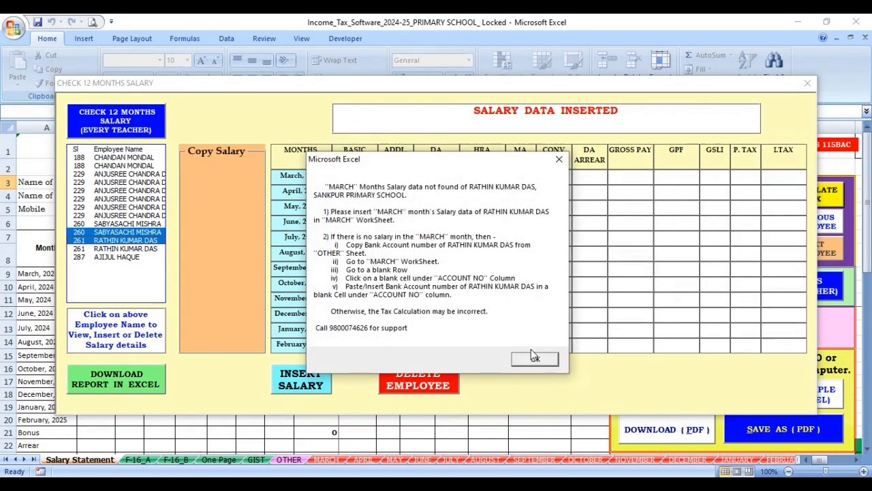
- For the first Sl 261 entry, copy May's salary into April, set additional allowance to 0 and DA to 4870, and insert it
left_click(530, 355)
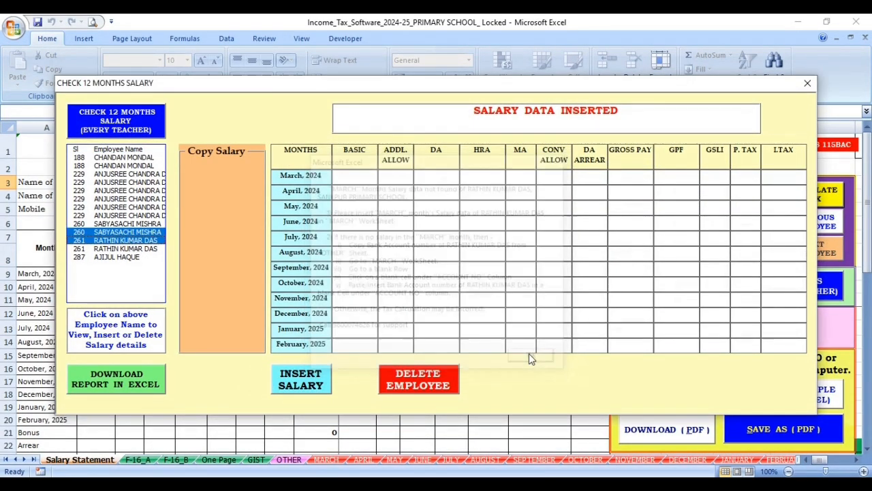
left_click(530, 356)
left_click(532, 360)
left_click(126, 240)
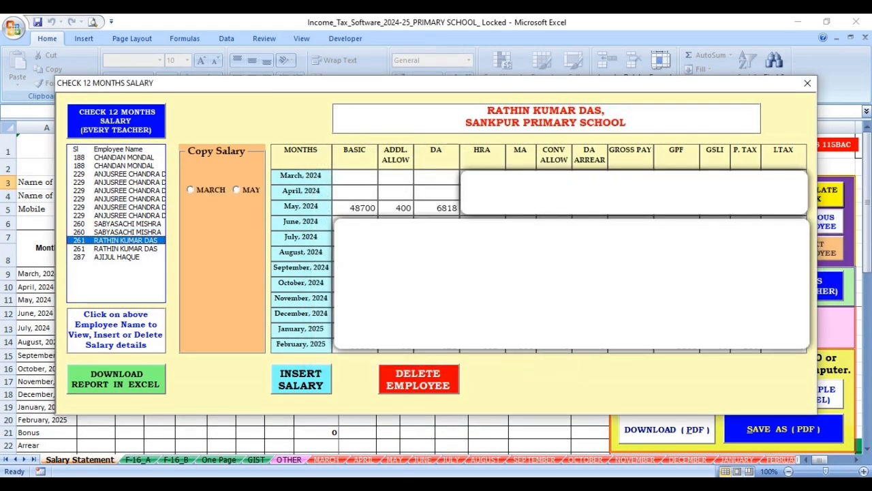
left_click(236, 190)
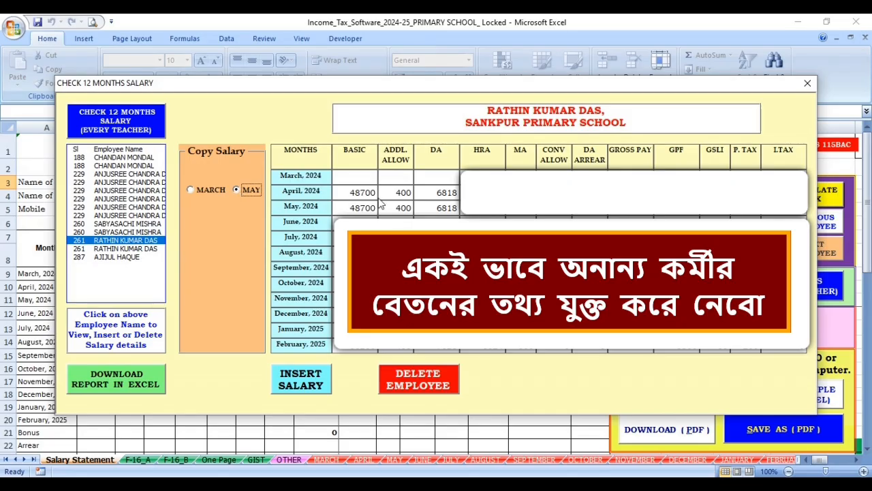
key("Tab")
type("0")
key("Tab")
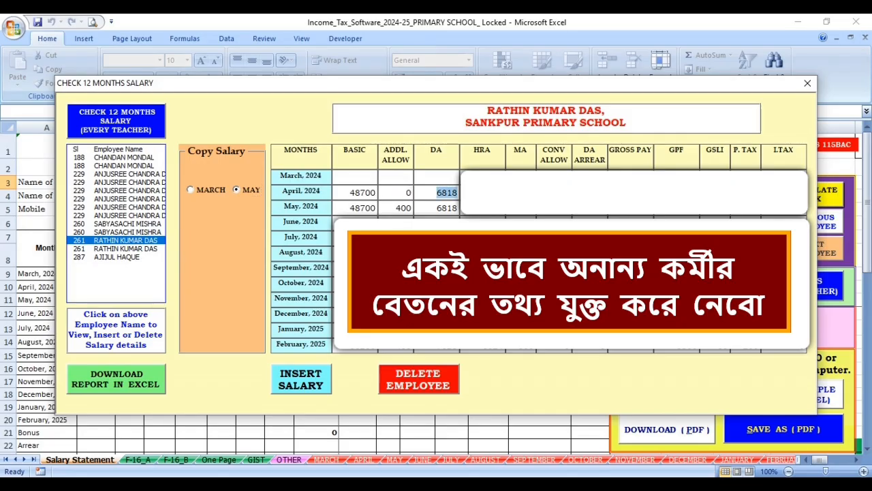
type("4870")
left_click(294, 385)
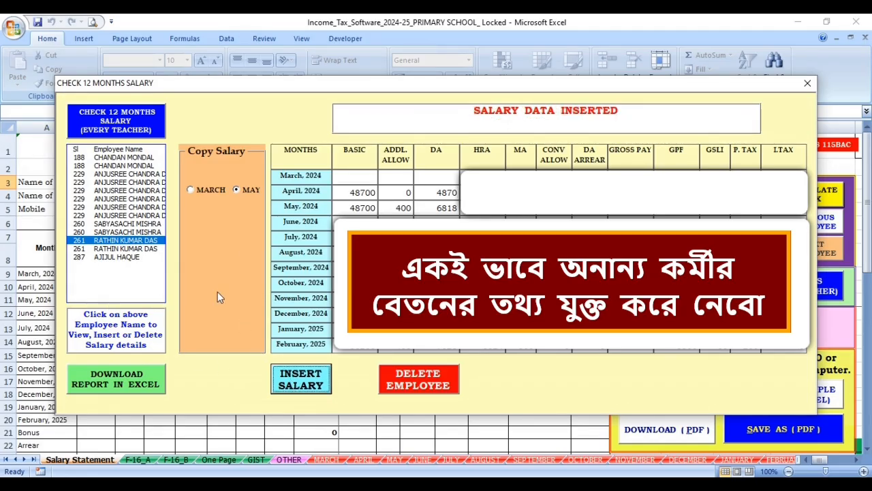
- For the second Sl 261 entry, copy April's salary into March and insert the salary
left_click(154, 250)
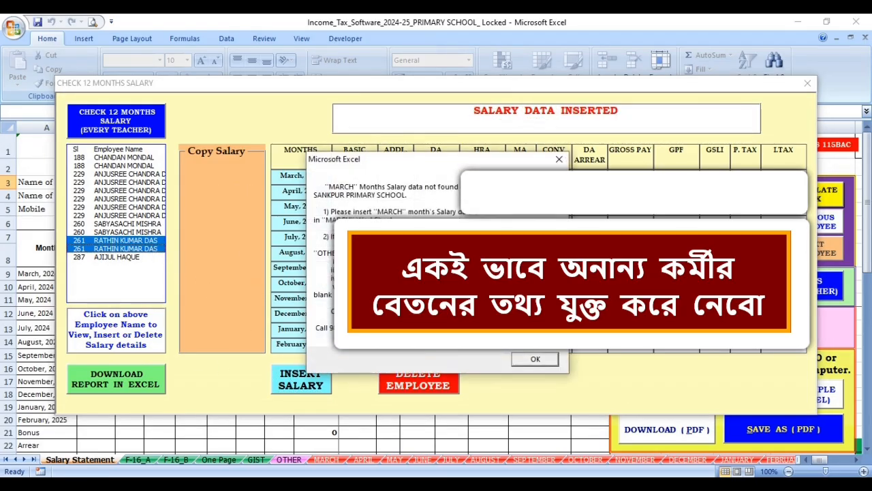
left_click(531, 359)
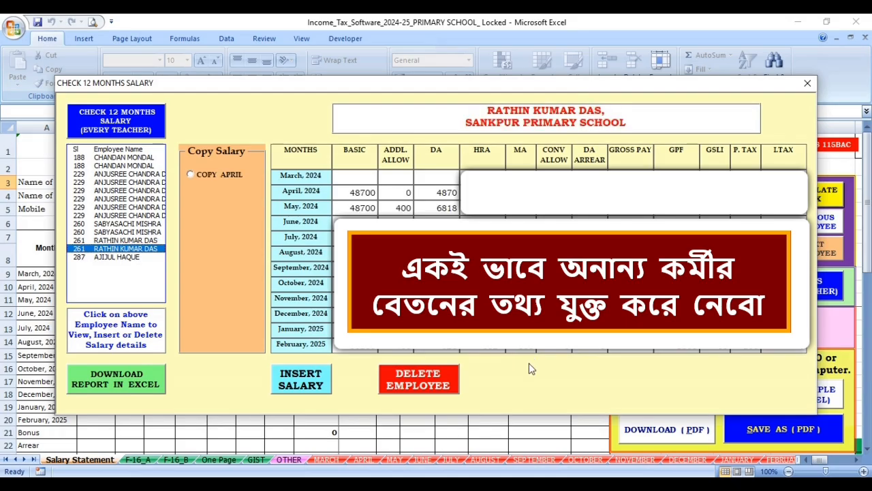
left_click(214, 174)
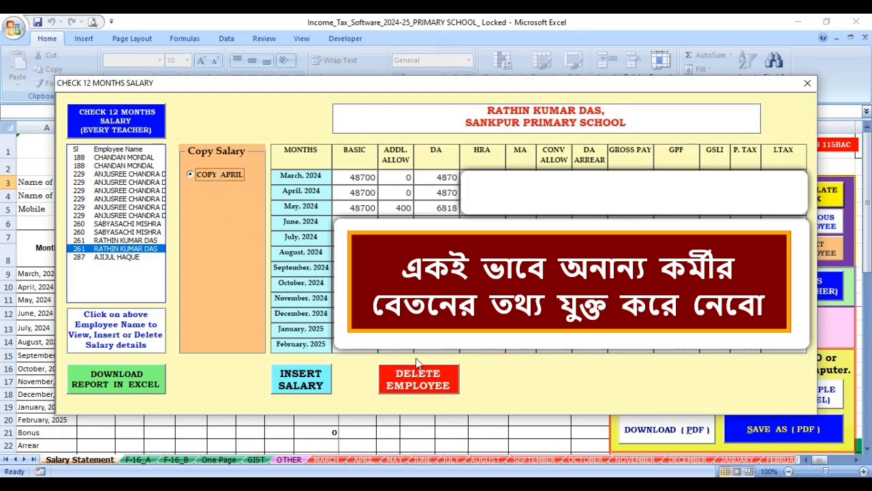
left_click(300, 384)
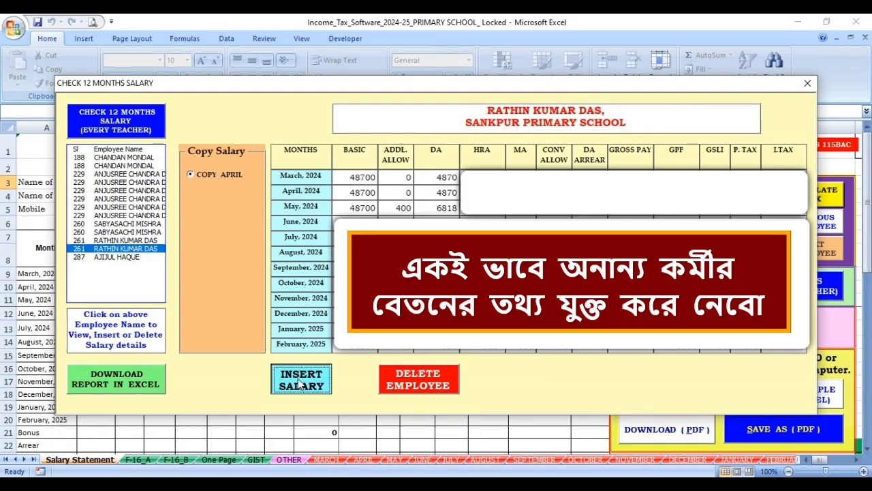
- Copy April's salary into March for the Sl 287 teacher and insert the salary
left_click(110, 257)
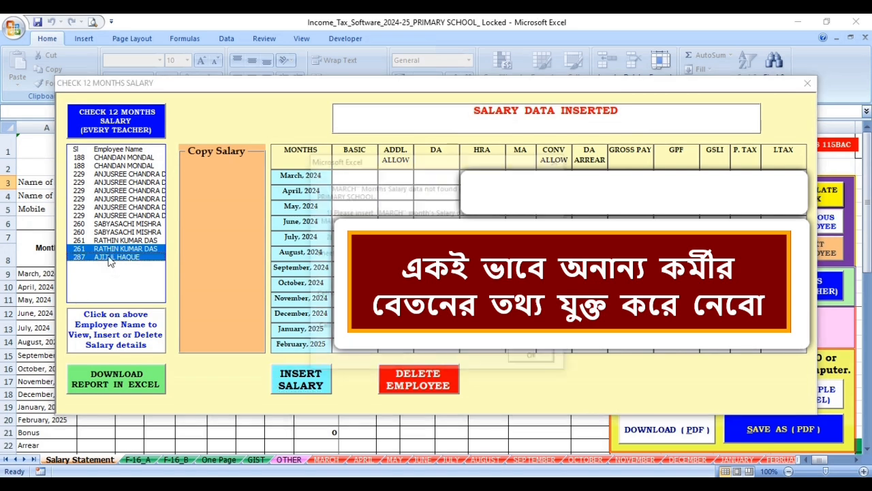
left_click(536, 360)
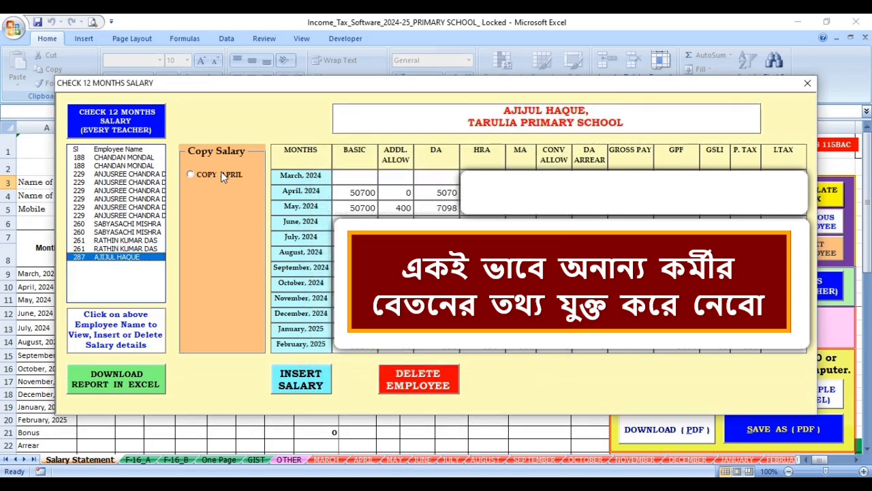
left_click(221, 174)
left_click(304, 385)
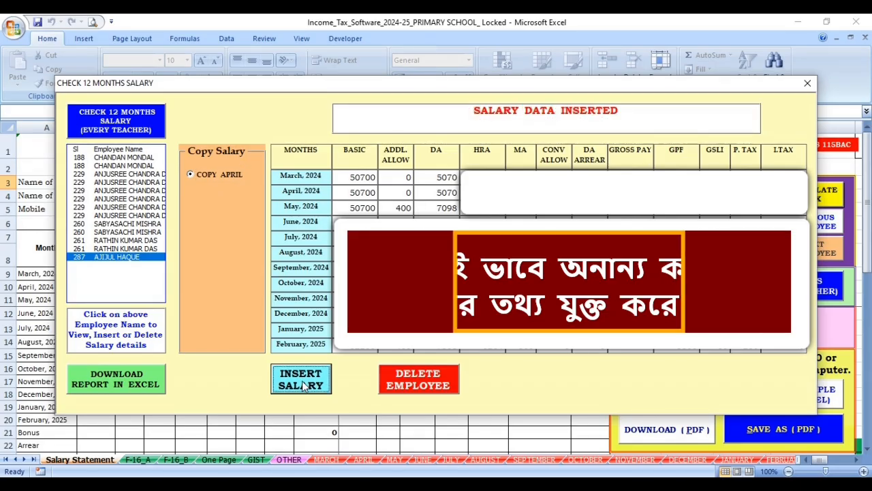
- Delete the retired Sl 229 teacher from the OTHER sheet and rerun the 12-month salary check for every teacher
left_click(139, 175)
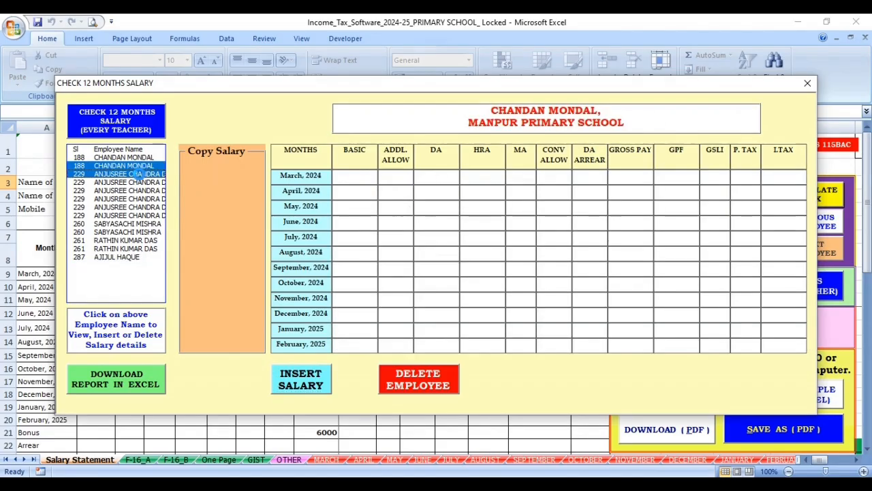
left_click(542, 360)
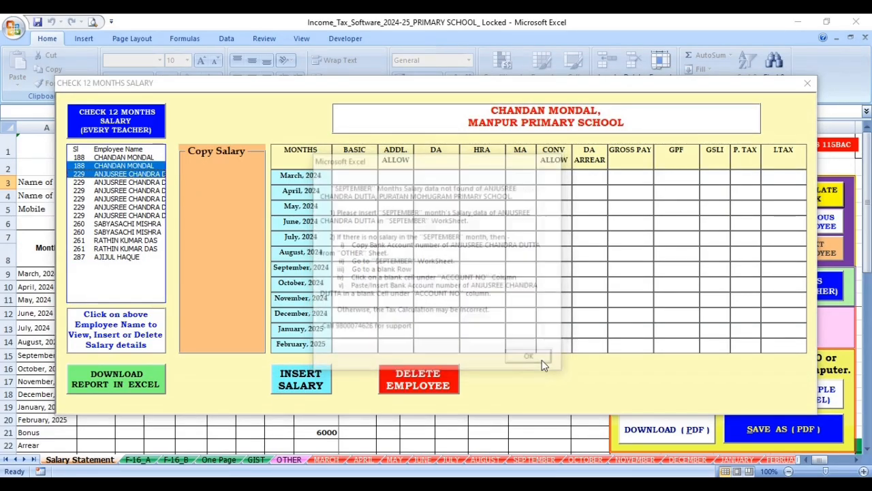
left_click(542, 360)
left_click(542, 360)
left_click(540, 361)
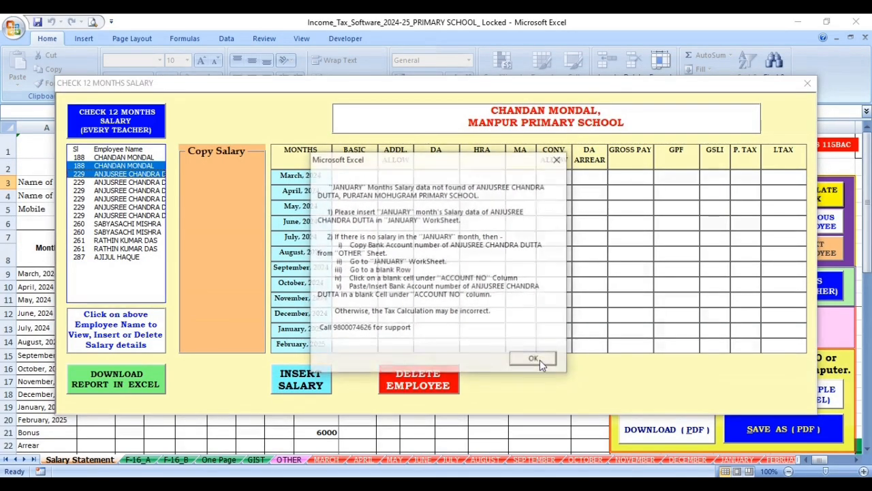
left_click(540, 360)
left_click(541, 360)
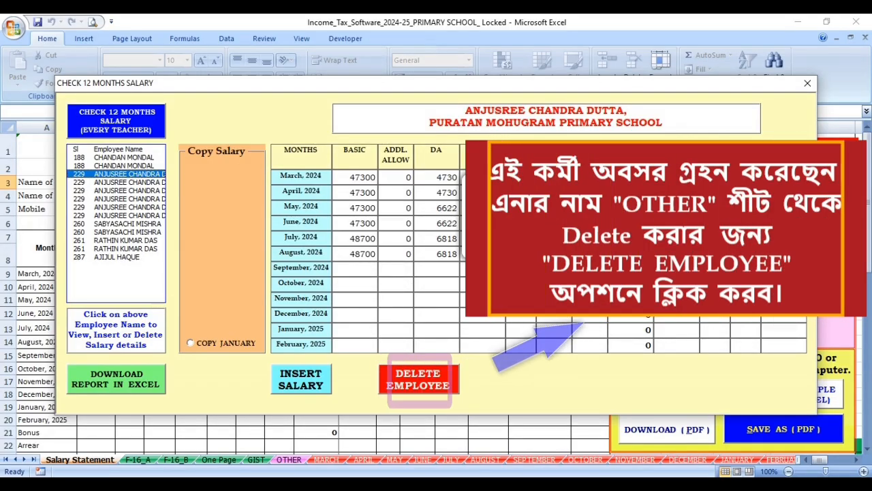
left_click(417, 380)
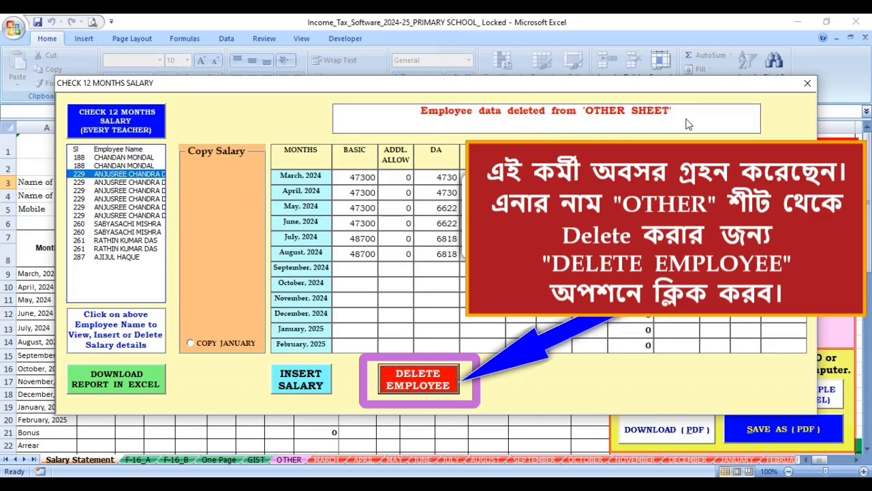
left_click(112, 191)
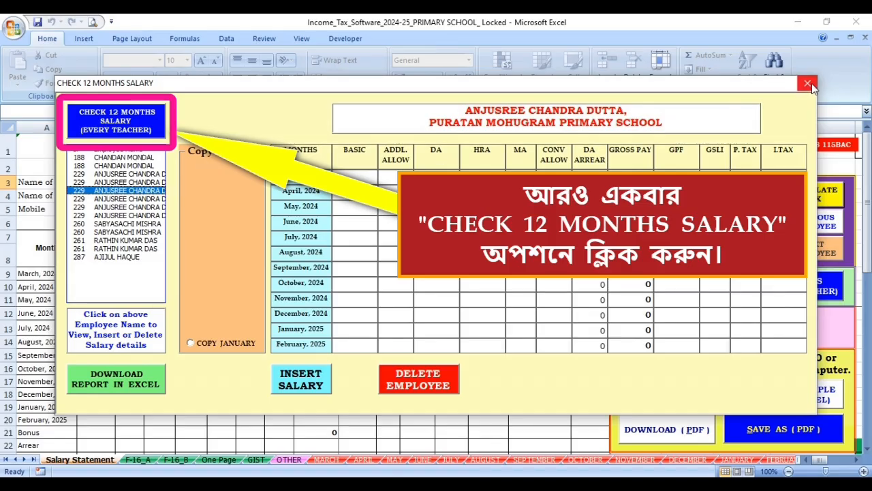
left_click(122, 129)
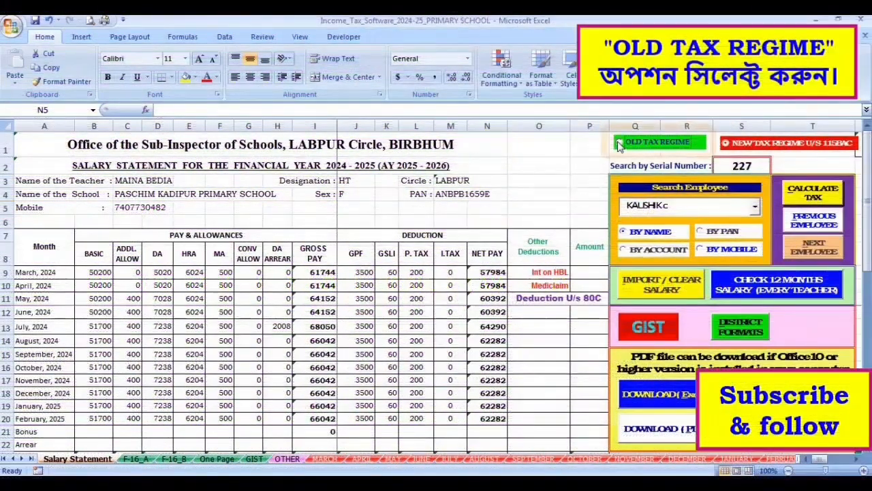
- Select the old tax regime in the Salary Statement and calculate the old regime tax for all teachers on the GIST sheet
left_click(631, 152)
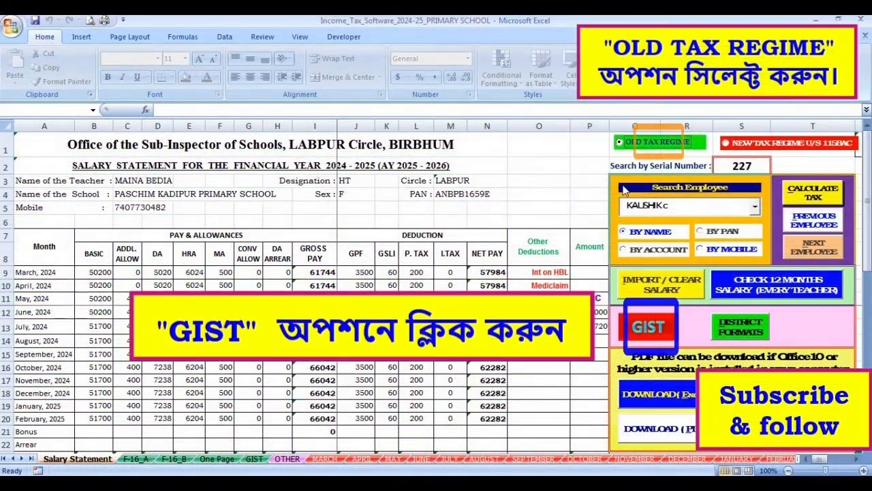
left_click(649, 328)
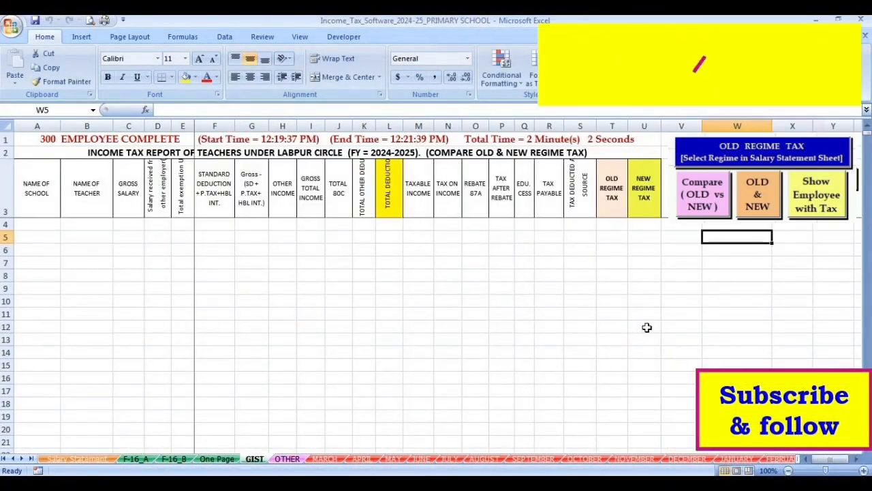
left_click(762, 152)
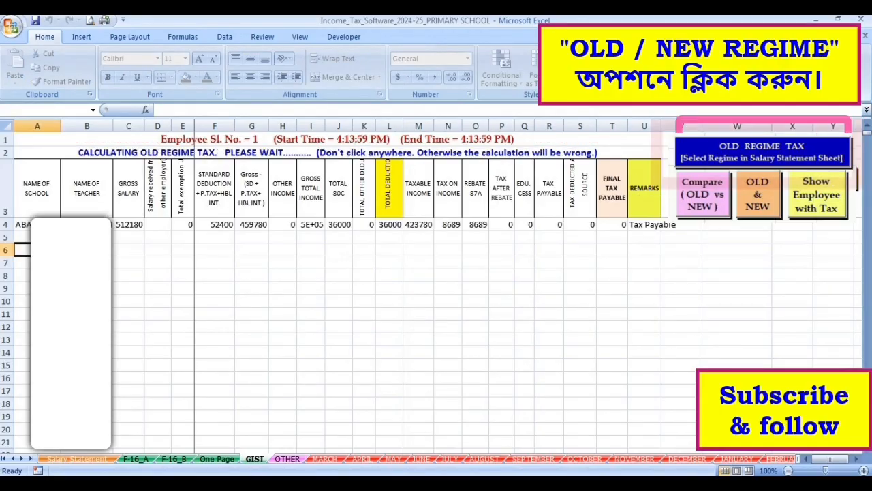